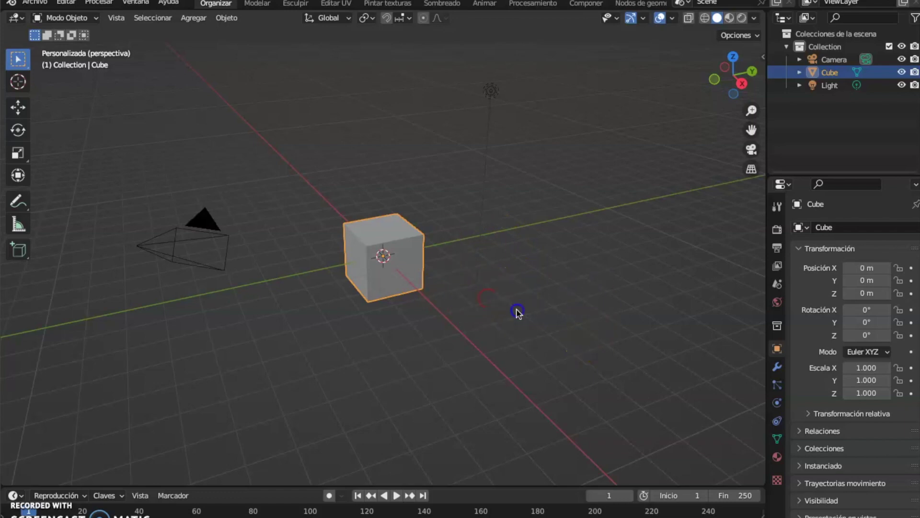
- Orbit and zoom around the scene, selecting the light and viewing the object context menu
{"action": "left_click", "coordinate": [487, 314]}
{"action": "mouse_move", "coordinate": [487, 314]}
{"action": "middle_mouse_down"}
{"action": "mouse_move", "coordinate": [468, 306]}
{"action": "mouse_move", "coordinate": [487, 324]}
{"action": "mouse_move", "coordinate": [474, 302]}
{"action": "mouse_move", "coordinate": [509, 301]}
{"action": "mouse_move", "coordinate": [472, 284]}
{"action": "mouse_move", "coordinate": [487, 312]}
{"action": "middle_mouse_up"}
{"action": "scroll", "coordinate": [474, 301], "scroll_direction": "down", "scroll_amount": 4}
{"action": "scroll", "coordinate": [487, 312], "scroll_direction": "up", "scroll_amount": 4}
{"action": "left_click", "coordinate": [483, 295]}
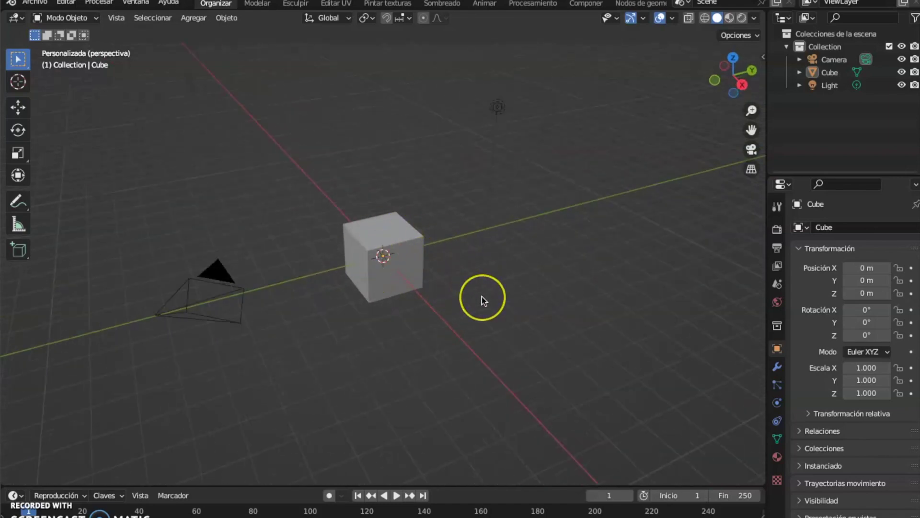
{"action": "left_click", "coordinate": [493, 307]}
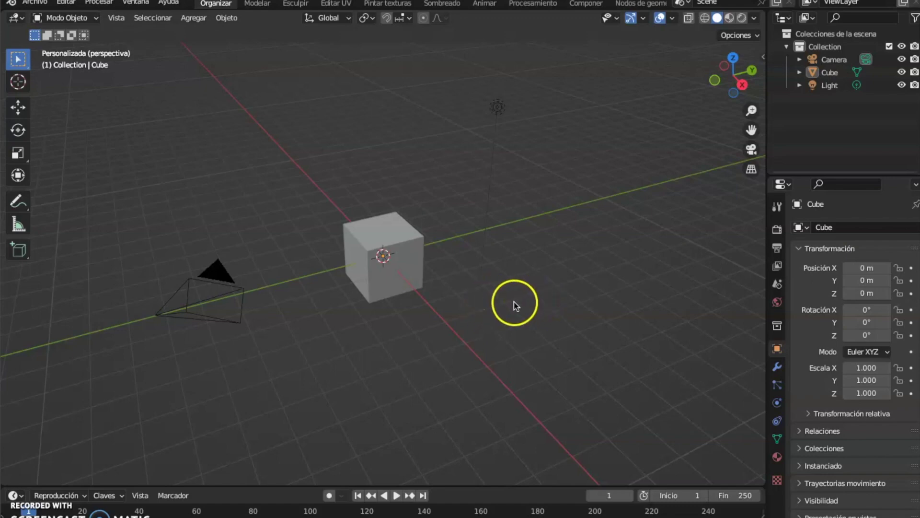
{"action": "left_click_drag", "start_coordinate": [487, 302], "coordinate": [507, 386]}
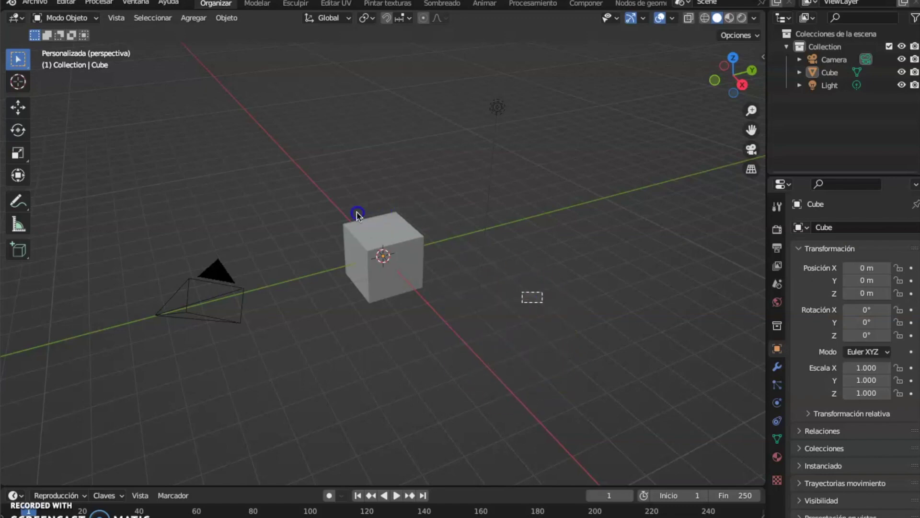
{"action": "right_click", "coordinate": [475, 317]}
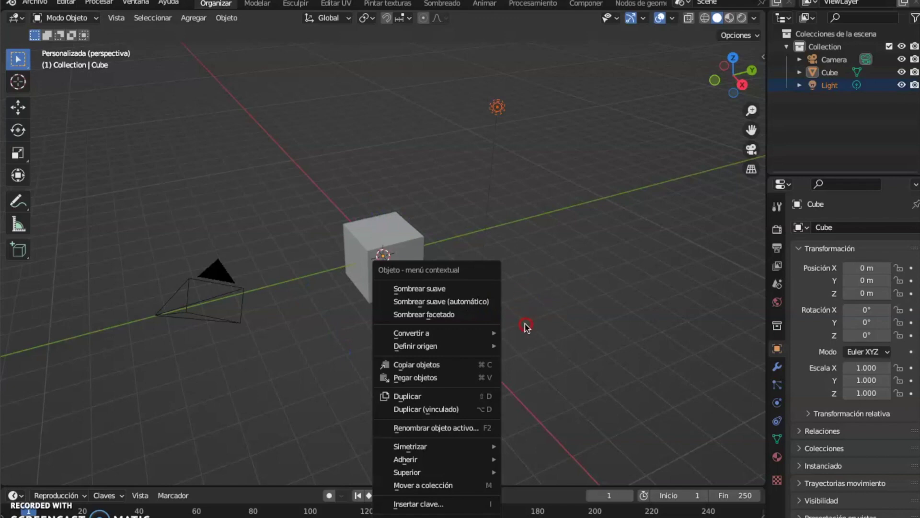
{"action": "mouse_move", "coordinate": [512, 250]}
{"action": "middle_mouse_down"}
{"action": "mouse_move", "coordinate": [511, 267]}
{"action": "mouse_move", "coordinate": [464, 257]}
{"action": "mouse_move", "coordinate": [527, 253]}
{"action": "mouse_move", "coordinate": [468, 267]}
{"action": "mouse_move", "coordinate": [547, 239]}
{"action": "mouse_move", "coordinate": [530, 261]}
{"action": "mouse_move", "coordinate": [495, 225]}
{"action": "mouse_move", "coordinate": [538, 251]}
{"action": "mouse_move", "coordinate": [464, 238]}
{"action": "mouse_move", "coordinate": [519, 240]}
{"action": "mouse_move", "coordinate": [462, 246]}
{"action": "mouse_move", "coordinate": [509, 238]}
{"action": "mouse_move", "coordinate": [509, 267]}
{"action": "mouse_move", "coordinate": [501, 228]}
{"action": "mouse_move", "coordinate": [511, 249]}
{"action": "middle_mouse_up"}
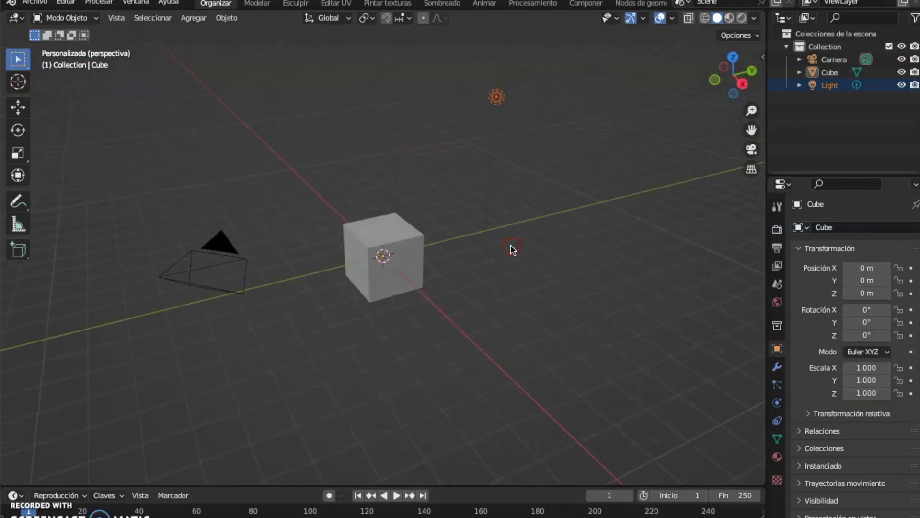
{"action": "scroll", "coordinate": [510, 252], "scroll_direction": "up", "scroll_amount": 3}
{"action": "scroll", "coordinate": [510, 253], "scroll_direction": "down", "scroll_amount": 4}
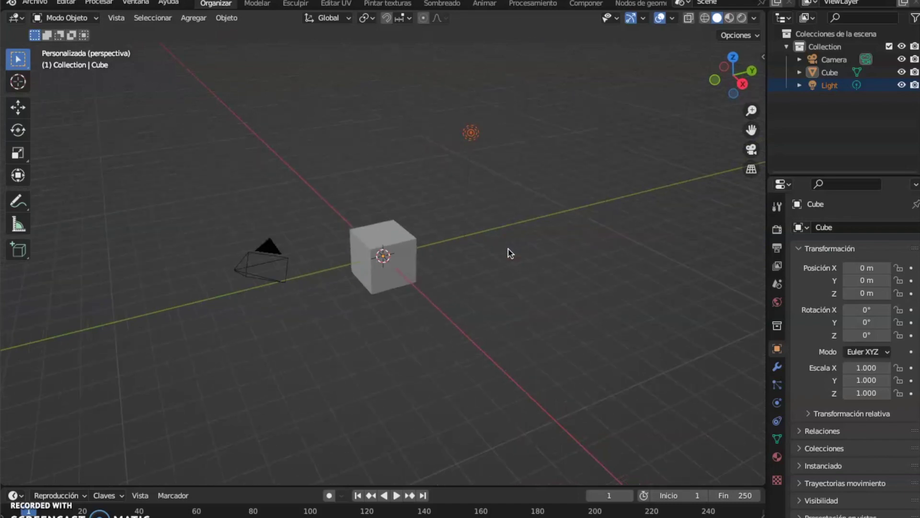
{"action": "scroll", "coordinate": [509, 252], "scroll_direction": "down", "scroll_amount": 2}
{"action": "scroll", "coordinate": [507, 249], "scroll_direction": "up", "scroll_amount": 3}
{"action": "mouse_move", "coordinate": [505, 245]}
{"action": "middle_mouse_down"}
{"action": "mouse_move", "coordinate": [507, 235]}
{"action": "mouse_move", "coordinate": [482, 254]}
{"action": "mouse_move", "coordinate": [513, 251]}
{"action": "mouse_move", "coordinate": [416, 214]}
{"action": "middle_mouse_up"}
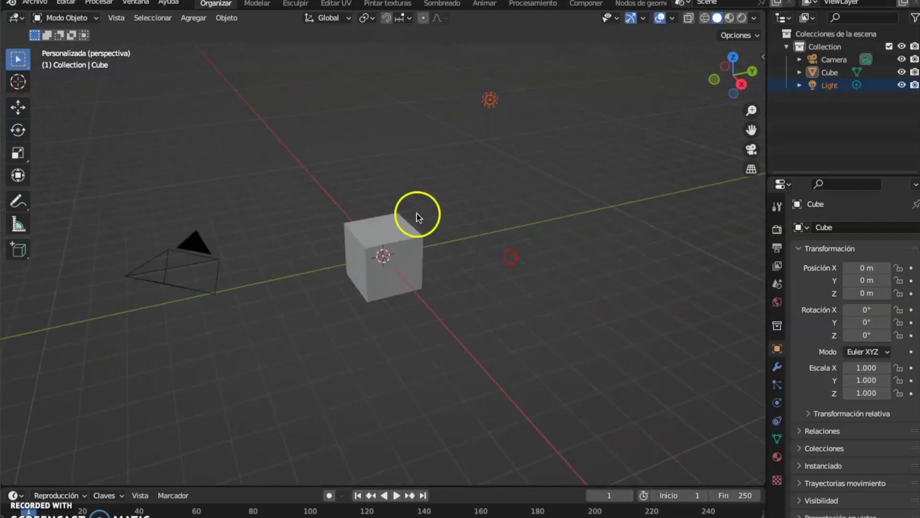
- Select the cube, then the camera, the light and the cube again in the Outliner
{"action": "left_click", "coordinate": [401, 222]}
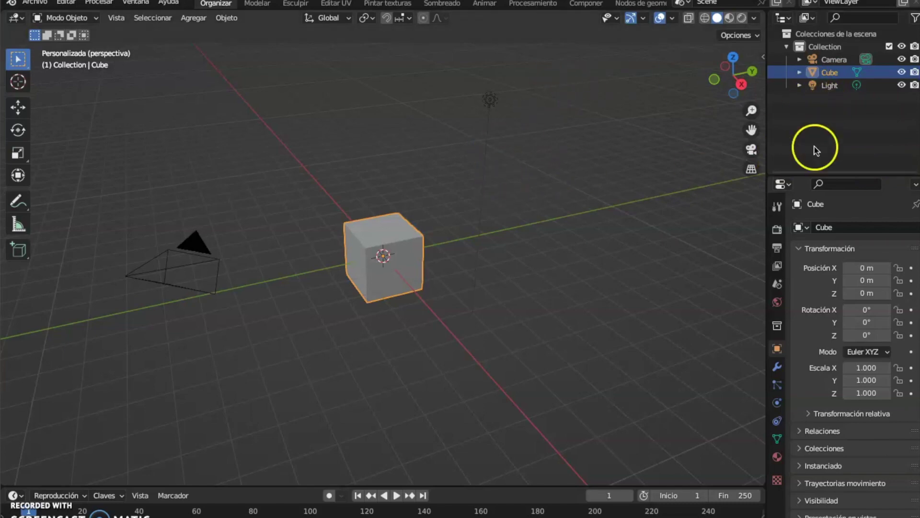
{"action": "left_click", "coordinate": [838, 62]}
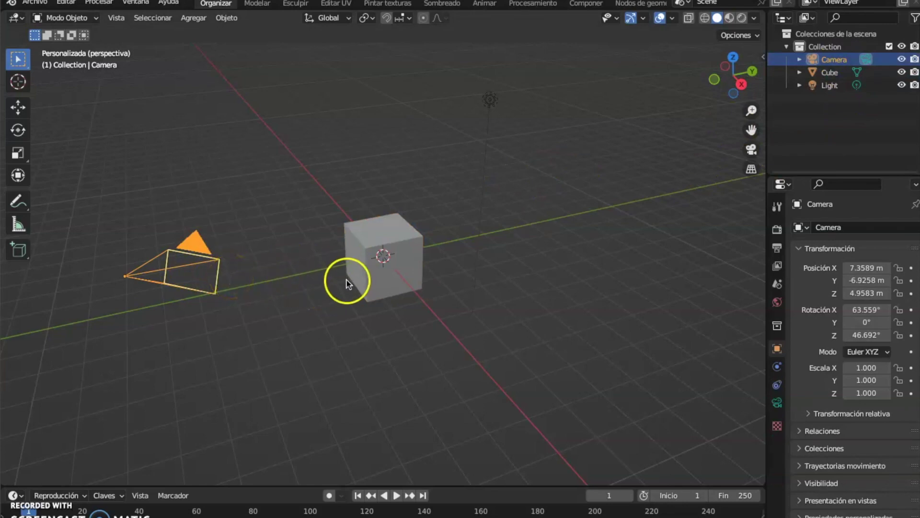
{"action": "left_click", "coordinate": [833, 85]}
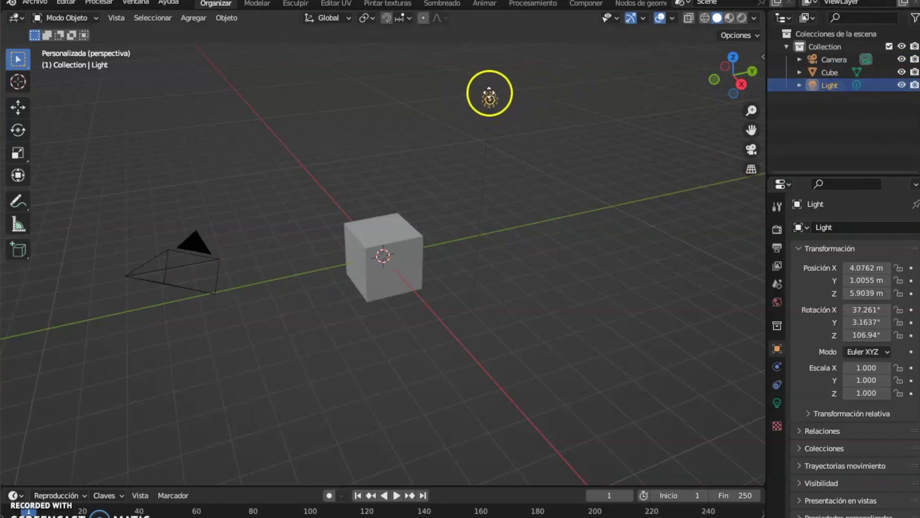
{"action": "left_click", "coordinate": [831, 73]}
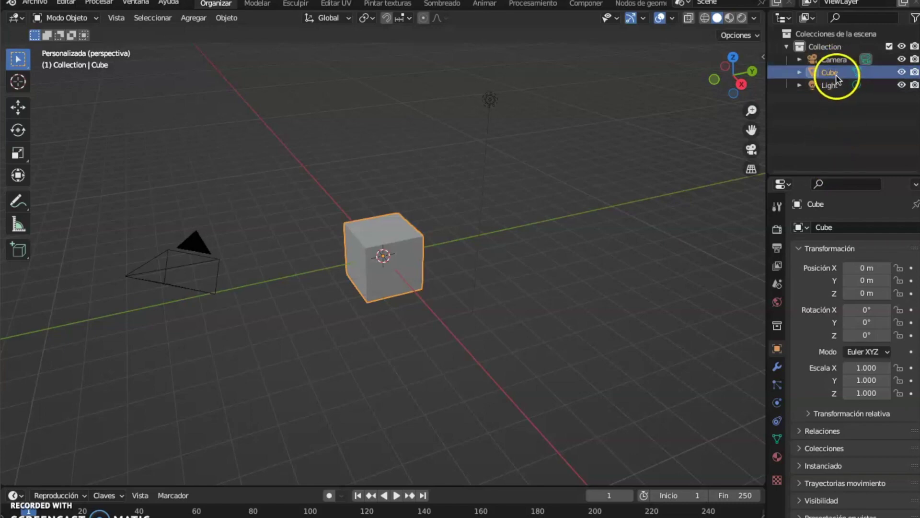
- Rename the Cube object to 'figura'
{"action": "double_click", "coordinate": [836, 73]}
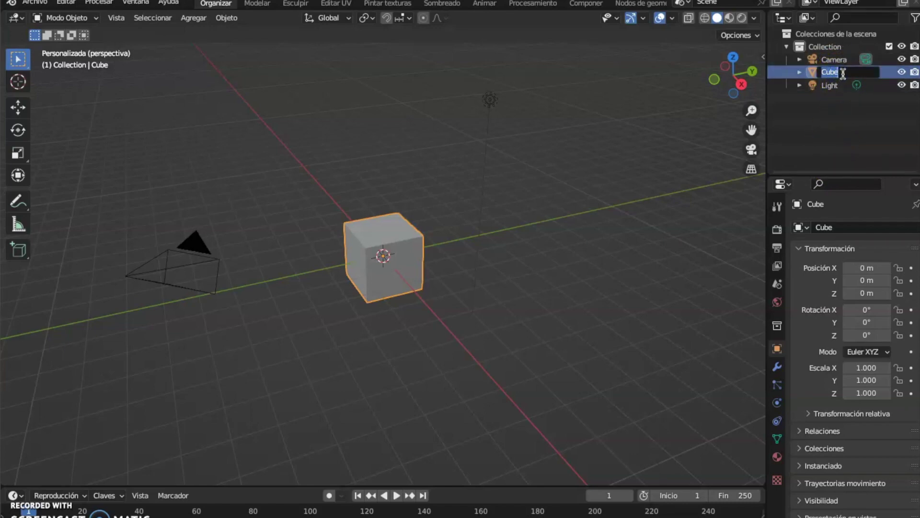
{"action": "type", "text": "figura"}
{"action": "key", "text": "Return"}
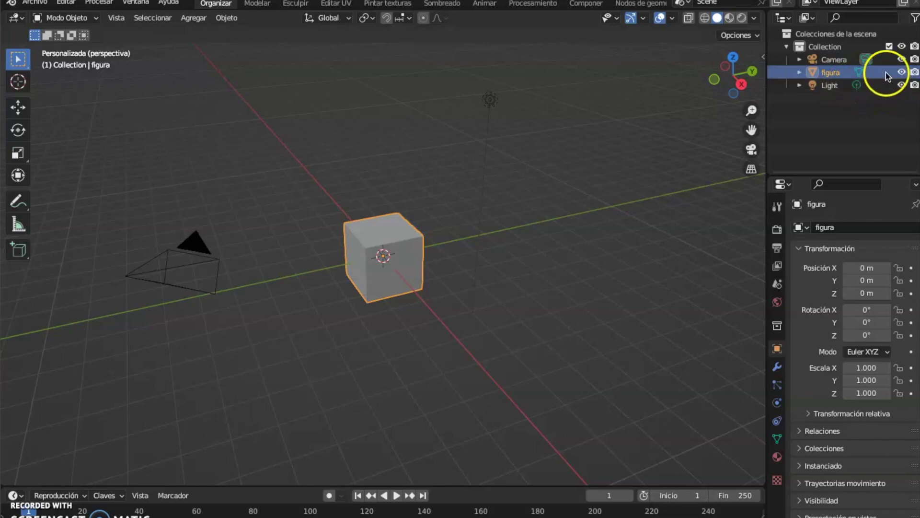
- Hide the Camera and Light from the viewport
{"action": "left_click", "coordinate": [902, 60]}
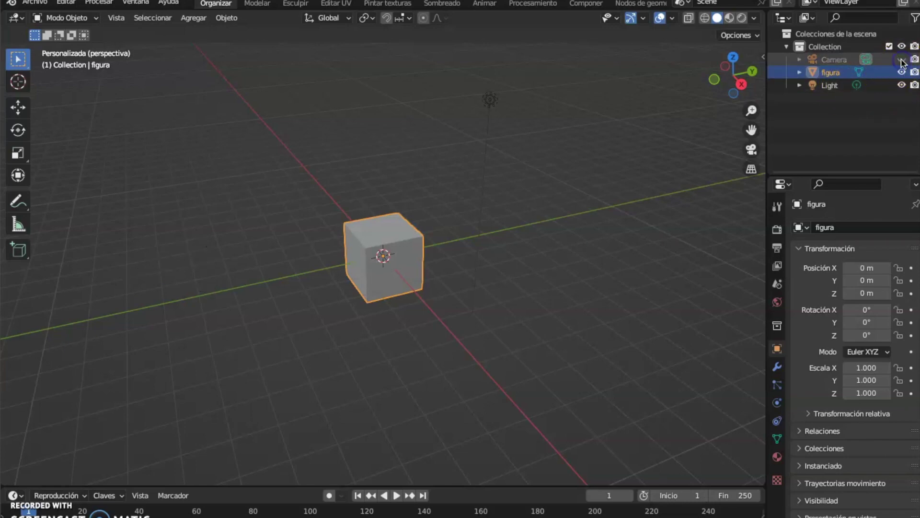
{"action": "left_click", "coordinate": [902, 85]}
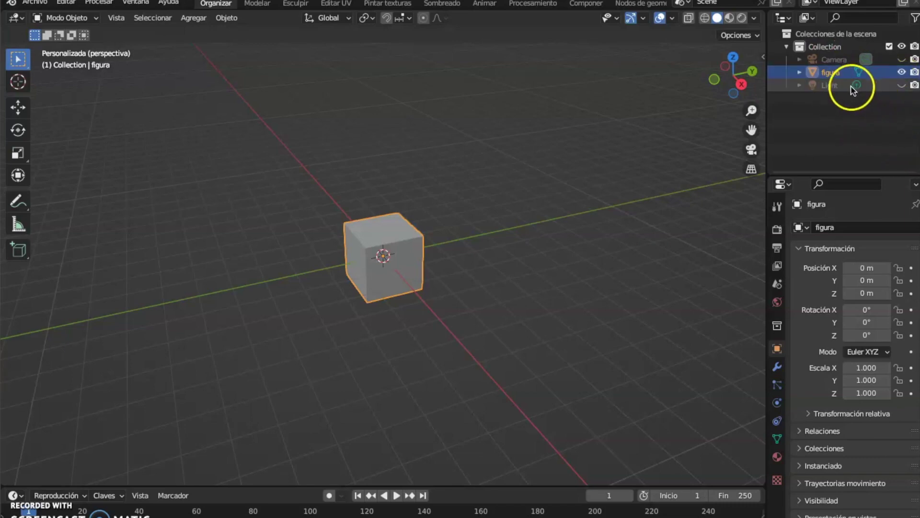
{"action": "mouse_move", "coordinate": [494, 186]}
{"action": "middle_mouse_down"}
{"action": "mouse_move", "coordinate": [524, 158]}
{"action": "mouse_move", "coordinate": [525, 205]}
{"action": "mouse_move", "coordinate": [501, 199]}
{"action": "mouse_move", "coordinate": [522, 204]}
{"action": "mouse_move", "coordinate": [499, 182]}
{"action": "middle_mouse_up"}
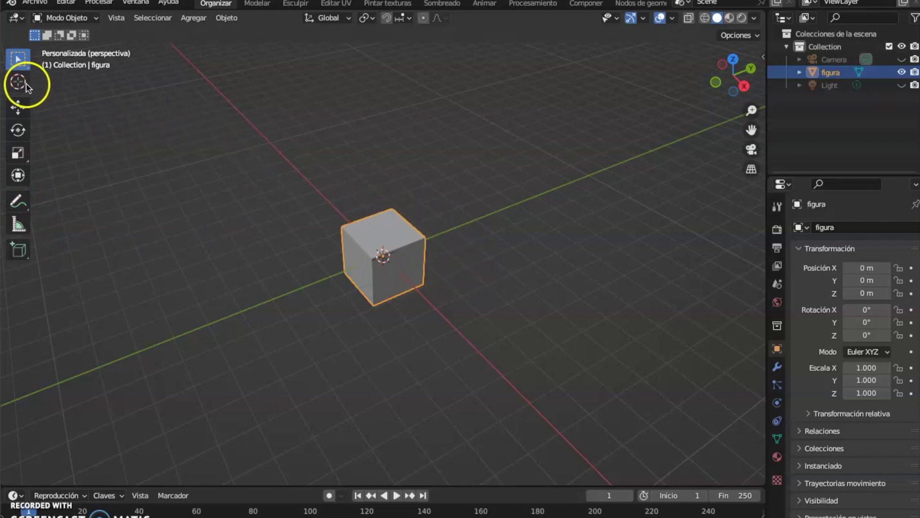
- Move the figura box to X 1.43 m, Y 0.15 m, Z 1.32 m with the Move gizmo
{"action": "left_click", "coordinate": [18, 107]}
{"action": "mouse_move", "coordinate": [413, 290]}
{"action": "left_mouse_down"}
{"action": "mouse_move", "coordinate": [438, 290]}
{"action": "mouse_move", "coordinate": [407, 256]}
{"action": "left_mouse_up"}
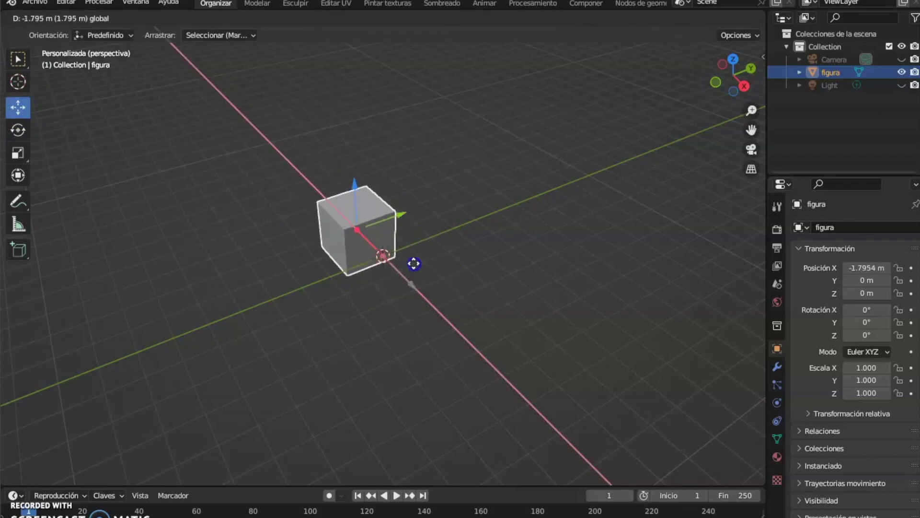
{"action": "mouse_move", "coordinate": [407, 256]}
{"action": "left_mouse_down"}
{"action": "mouse_move", "coordinate": [418, 247]}
{"action": "mouse_move", "coordinate": [393, 236]}
{"action": "mouse_move", "coordinate": [443, 222]}
{"action": "left_mouse_up"}
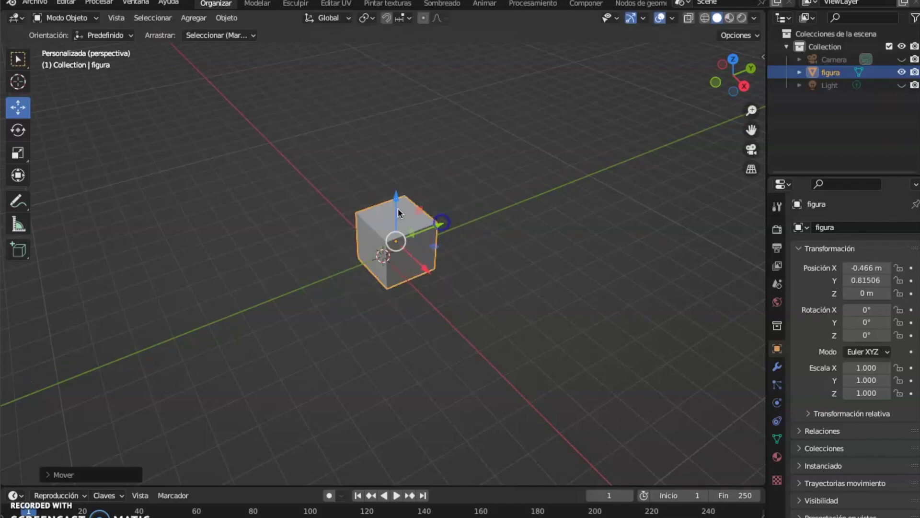
{"action": "middle_click_drag", "start_coordinate": [443, 256], "coordinate": [459, 283]}
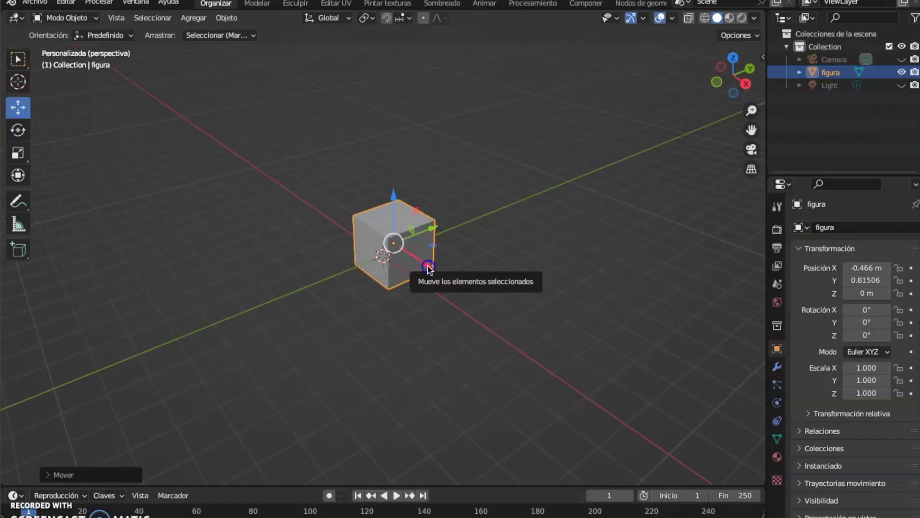
{"action": "left_click_drag", "start_coordinate": [430, 271], "coordinate": [445, 278]}
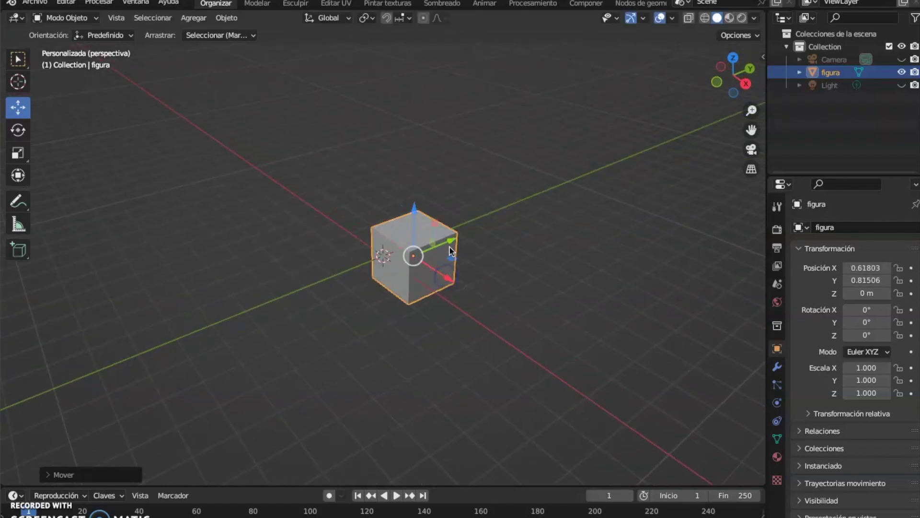
{"action": "mouse_move", "coordinate": [447, 241]}
{"action": "left_mouse_down"}
{"action": "mouse_move", "coordinate": [424, 248]}
{"action": "mouse_move", "coordinate": [390, 216]}
{"action": "mouse_move", "coordinate": [373, 222]}
{"action": "mouse_move", "coordinate": [365, 175]}
{"action": "left_mouse_up"}
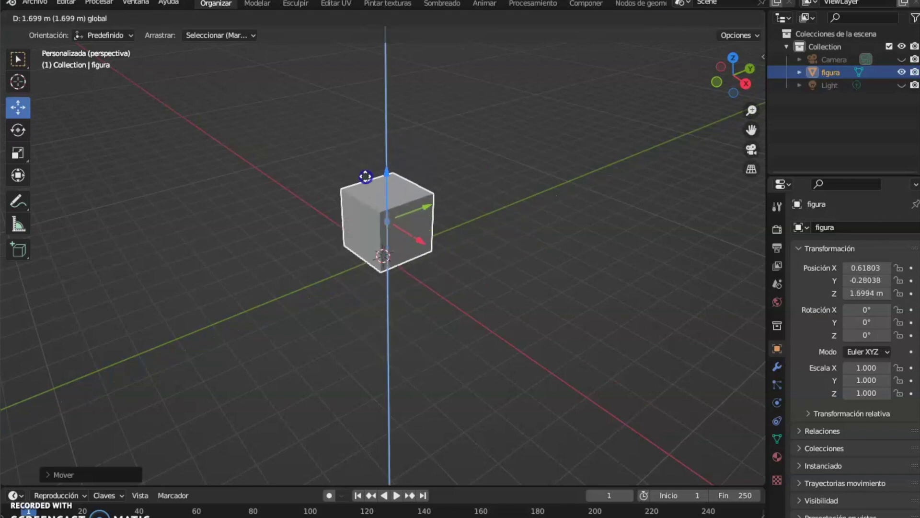
{"action": "mouse_move", "coordinate": [422, 251]}
{"action": "left_mouse_down"}
{"action": "mouse_move", "coordinate": [444, 227]}
{"action": "mouse_move", "coordinate": [383, 251]}
{"action": "left_mouse_up"}
{"action": "mouse_move", "coordinate": [381, 205]}
{"action": "left_mouse_down"}
{"action": "mouse_move", "coordinate": [379, 169]}
{"action": "mouse_move", "coordinate": [376, 205]}
{"action": "left_mouse_up"}
{"action": "mouse_move", "coordinate": [449, 261]}
{"action": "middle_mouse_down"}
{"action": "mouse_move", "coordinate": [397, 235]}
{"action": "mouse_move", "coordinate": [405, 245]}
{"action": "middle_mouse_up"}
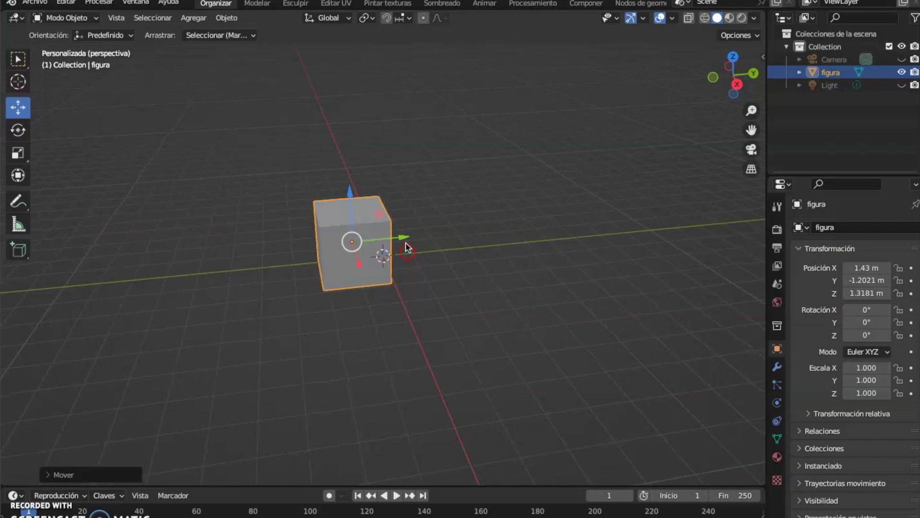
{"action": "left_click_drag", "start_coordinate": [405, 243], "coordinate": [450, 235]}
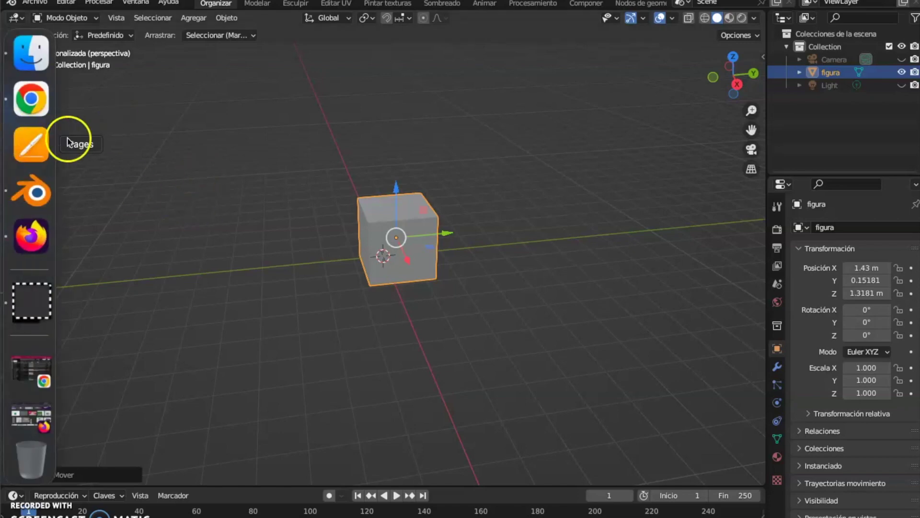
- Rotate figura to about X 10°, Y 14° and Z 44° with the Rotate gizmo
{"action": "left_click", "coordinate": [19, 132]}
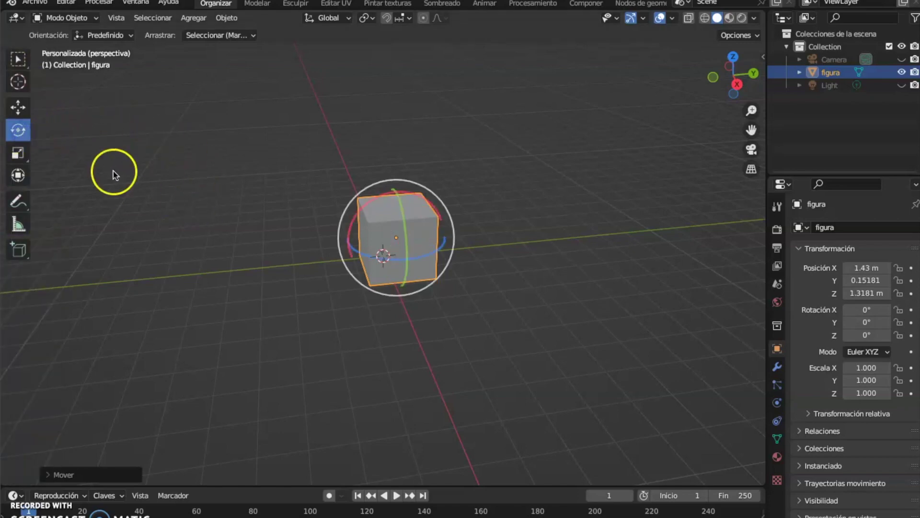
{"action": "middle_click_drag", "start_coordinate": [270, 248], "coordinate": [293, 250]}
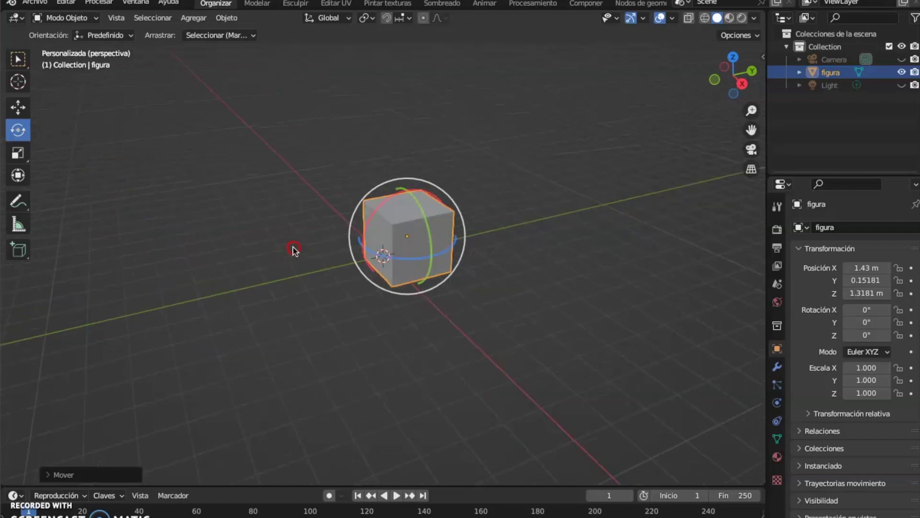
{"action": "left_click_drag", "start_coordinate": [374, 213], "coordinate": [441, 254]}
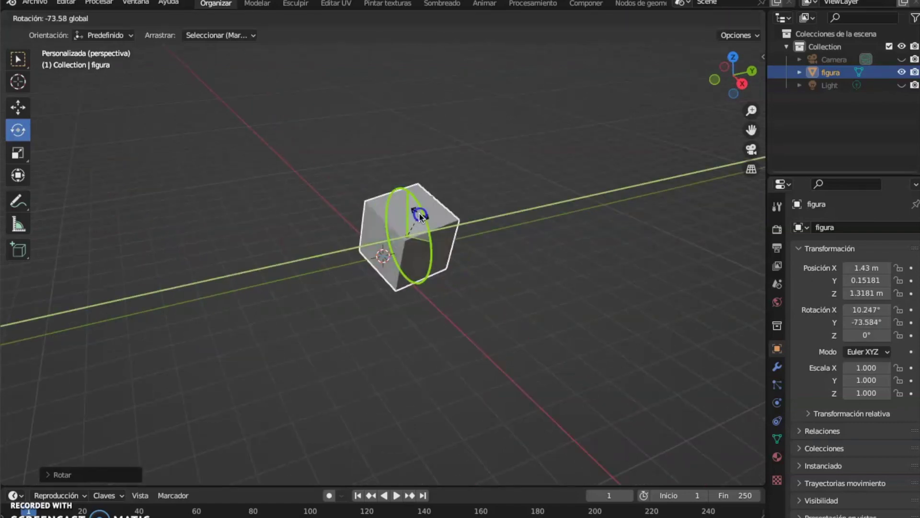
{"action": "mouse_move", "coordinate": [433, 247]}
{"action": "left_mouse_down"}
{"action": "mouse_move", "coordinate": [421, 252]}
{"action": "mouse_move", "coordinate": [463, 264]}
{"action": "left_mouse_up"}
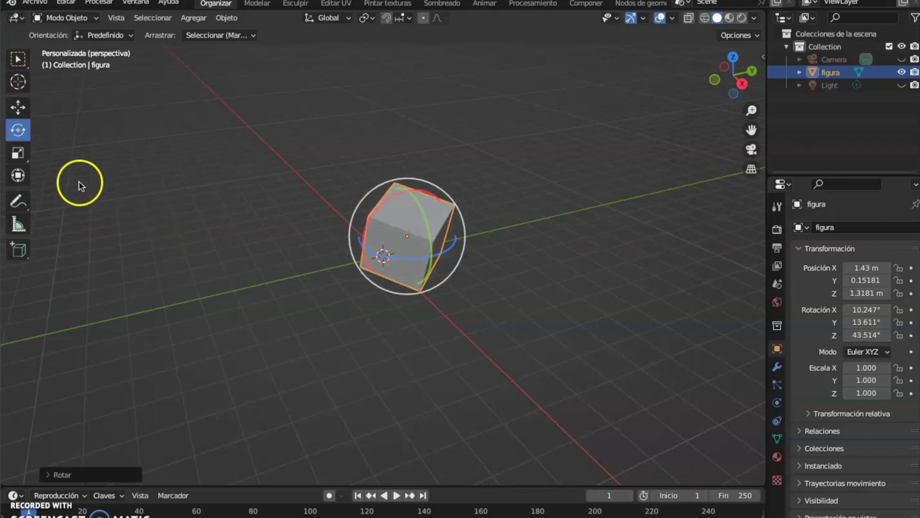
{"action": "left_click", "coordinate": [24, 154]}
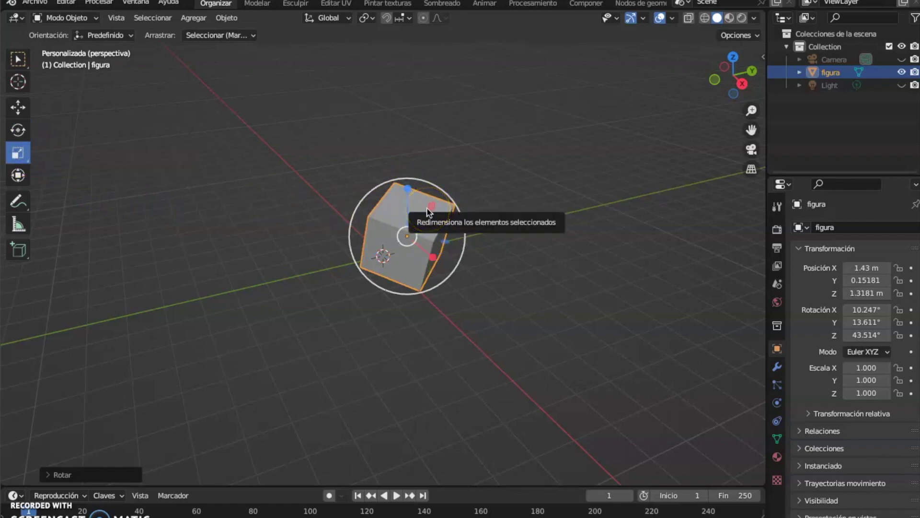
- Scale figura to X 1.077, Y 0.954, Z 2.744, making a tall block
{"action": "left_click_drag", "start_coordinate": [428, 212], "coordinate": [452, 185]}
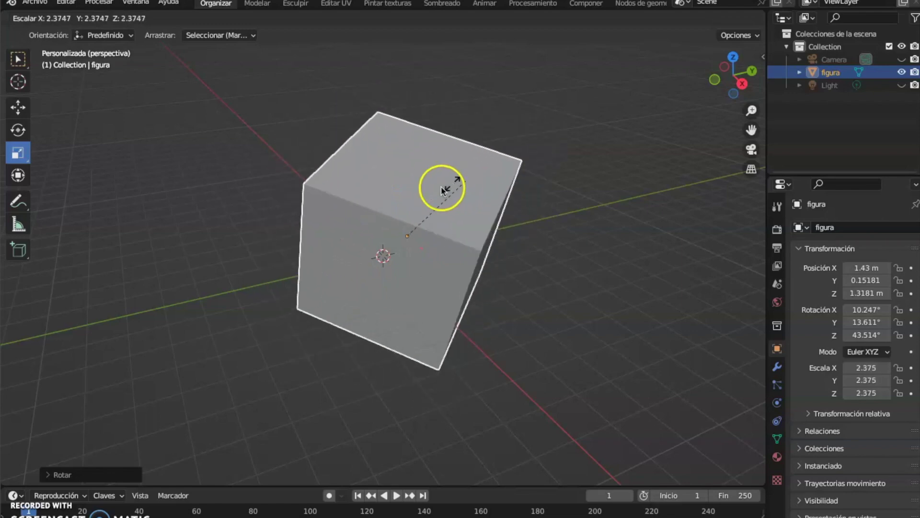
{"action": "mouse_move", "coordinate": [453, 185]}
{"action": "left_mouse_down"}
{"action": "mouse_move", "coordinate": [401, 178]}
{"action": "mouse_move", "coordinate": [405, 118]}
{"action": "left_mouse_up"}
{"action": "left_click", "coordinate": [448, 225]}
{"action": "left_click_drag", "start_coordinate": [459, 228], "coordinate": [367, 220]}
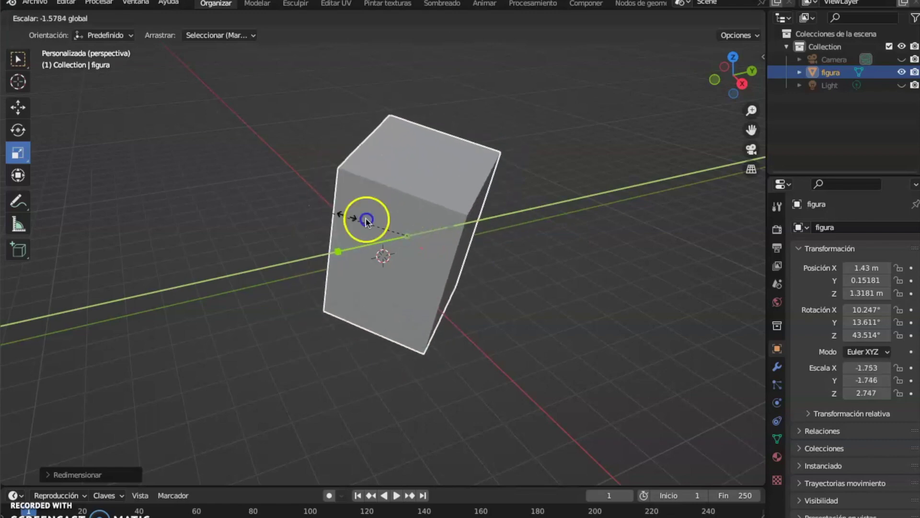
{"action": "left_click_drag", "start_coordinate": [367, 220], "coordinate": [448, 220]}
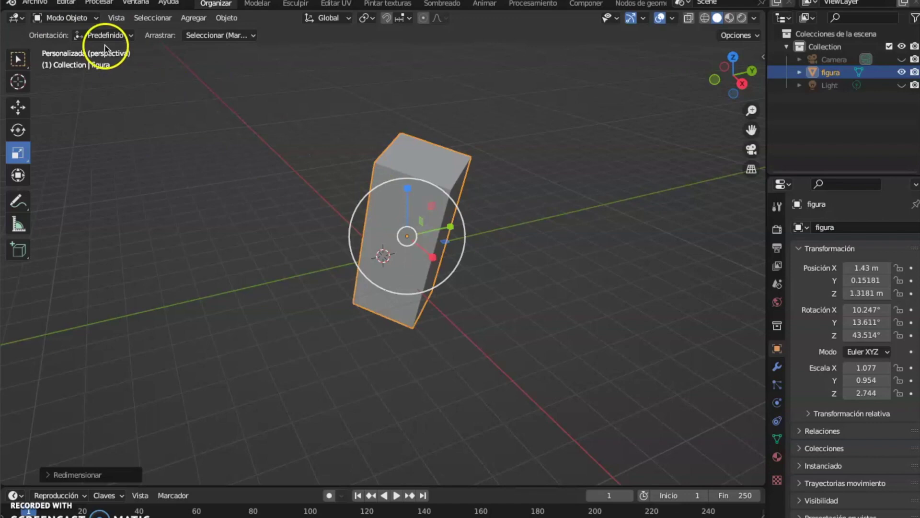
{"action": "left_click", "coordinate": [77, 18]}
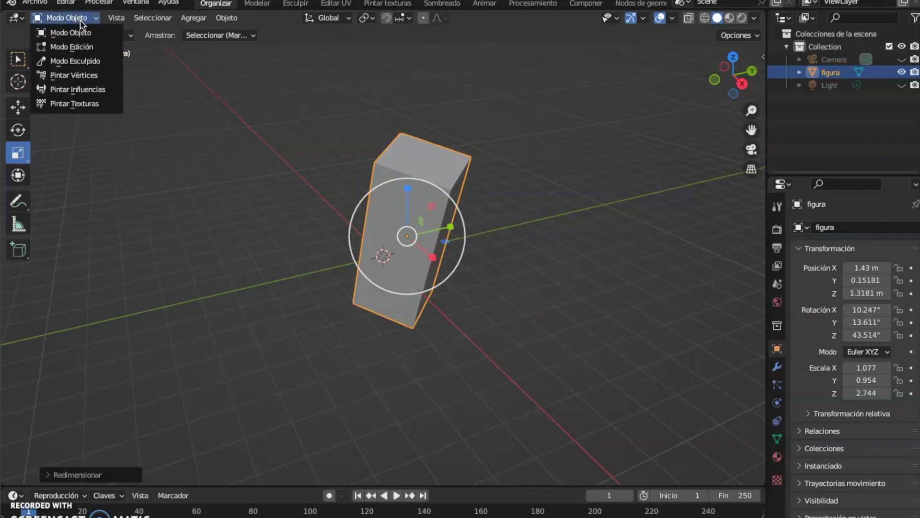
- Put figura in Edit Mode and select a vertex, an edge, then its top face
{"action": "left_click", "coordinate": [82, 48]}
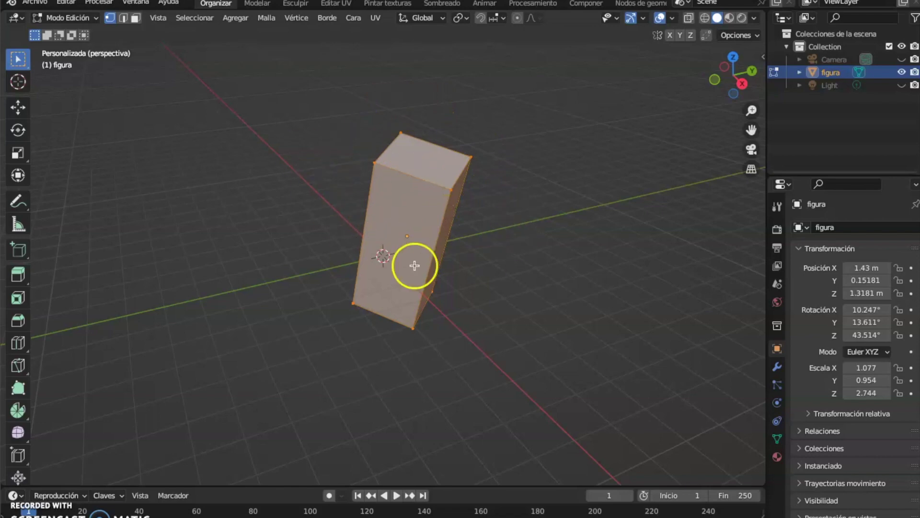
{"action": "key", "text": "ctrl+z"}
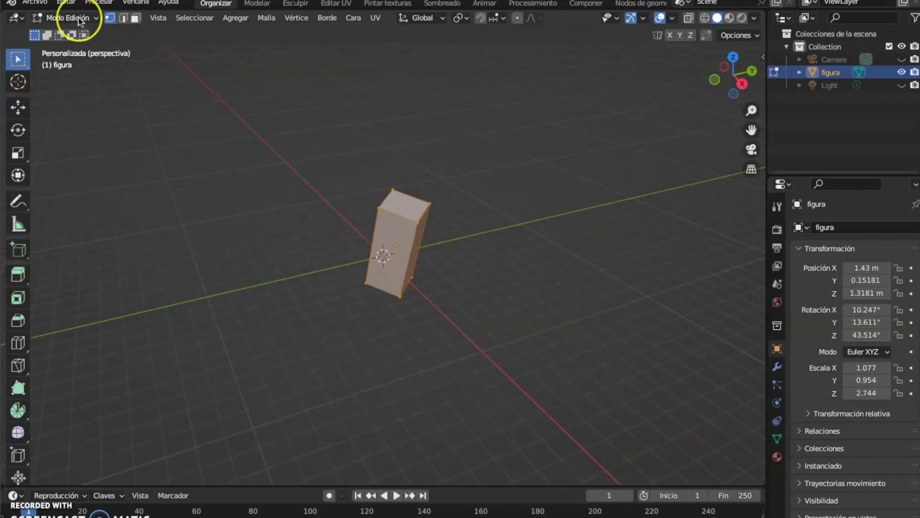
{"action": "left_click", "coordinate": [393, 191]}
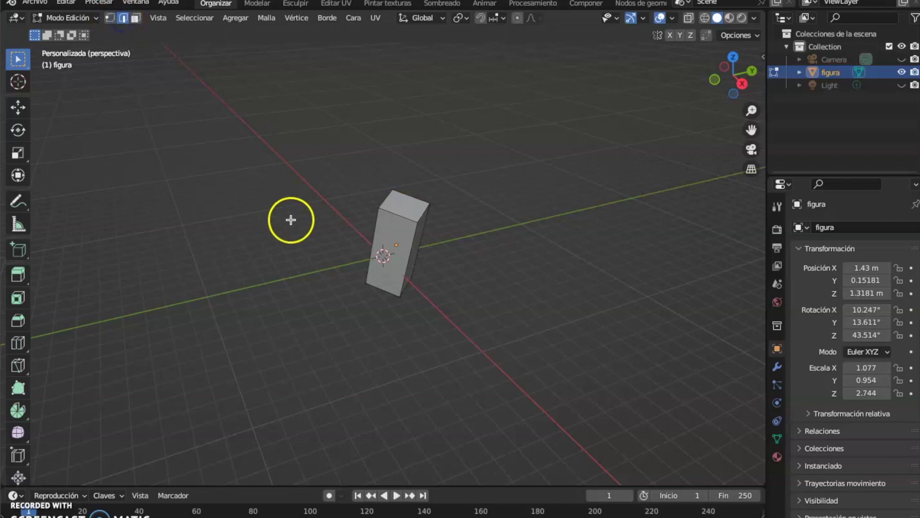
{"action": "left_click", "coordinate": [406, 218]}
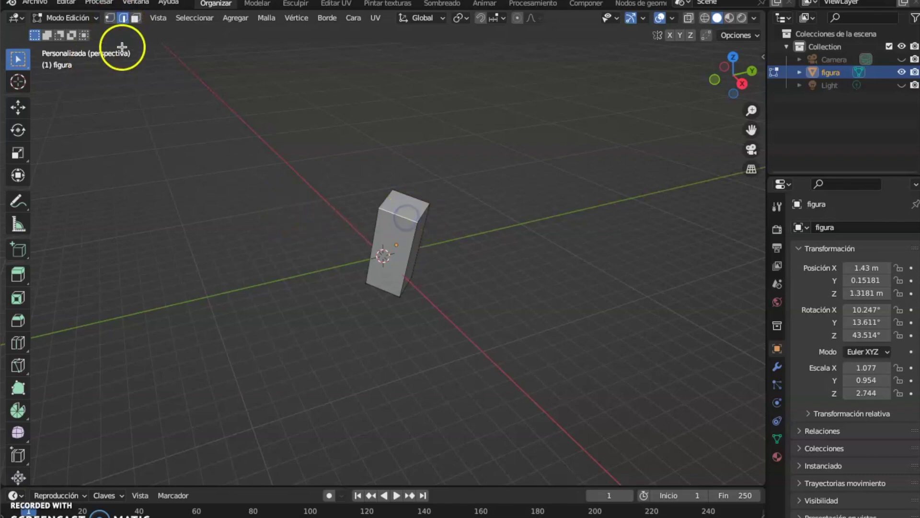
{"action": "left_click", "coordinate": [407, 207]}
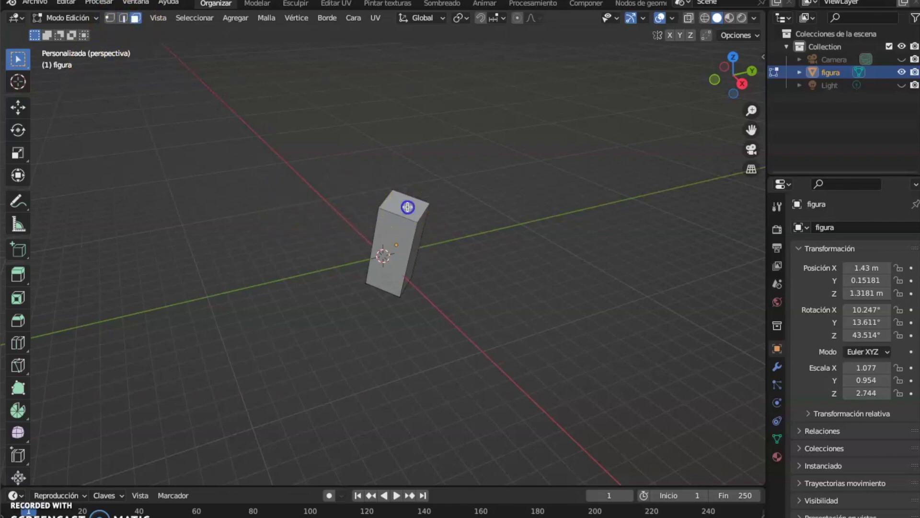
- Select figura's top face and scale it uniformly to about 0.71 so the box tapers
{"action": "left_click", "coordinate": [389, 279]}
{"action": "mouse_move", "coordinate": [421, 273]}
{"action": "middle_mouse_down"}
{"action": "mouse_move", "coordinate": [413, 267]}
{"action": "mouse_move", "coordinate": [417, 216]}
{"action": "middle_mouse_up"}
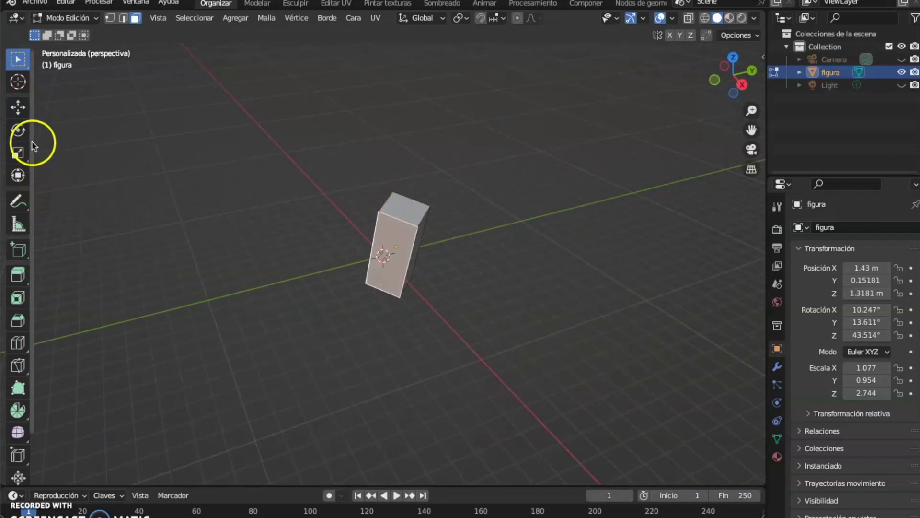
{"action": "left_click", "coordinate": [407, 213]}
{"action": "left_click", "coordinate": [354, 215]}
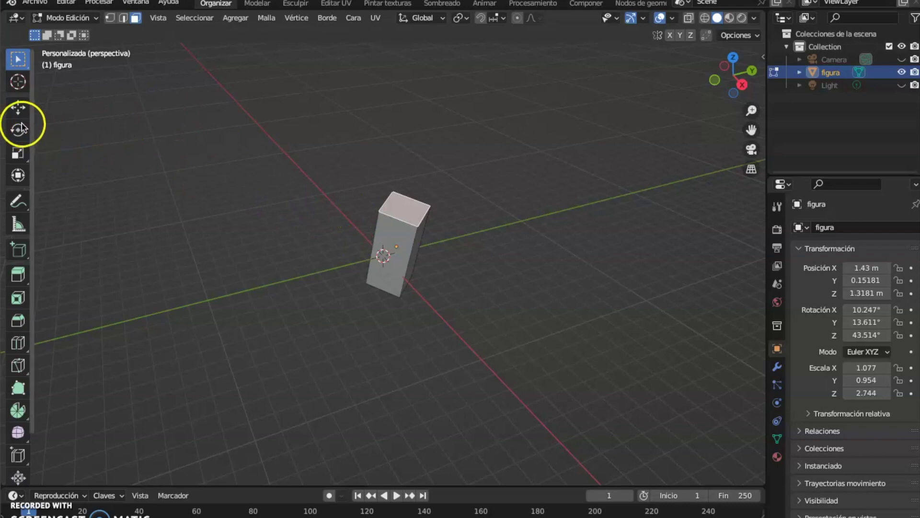
{"action": "left_click", "coordinate": [19, 163]}
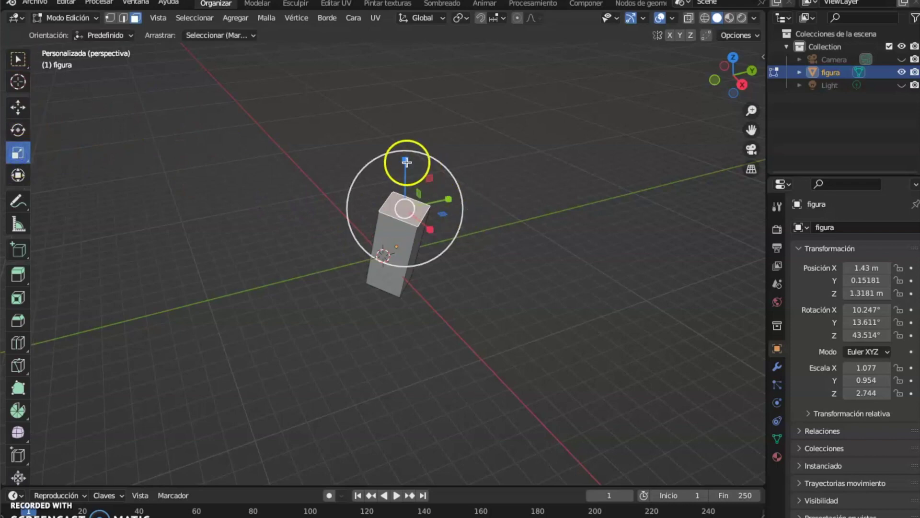
{"action": "left_click_drag", "start_coordinate": [405, 160], "coordinate": [404, 110]}
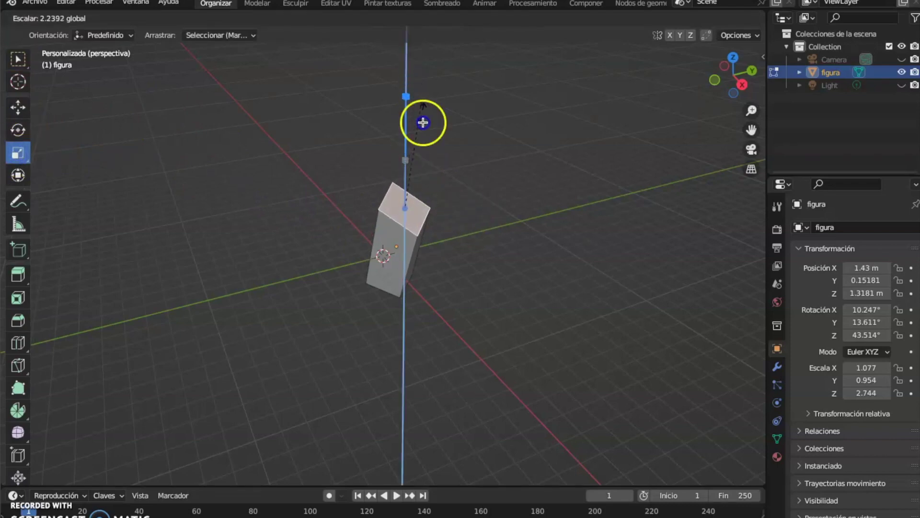
{"action": "left_click_drag", "start_coordinate": [416, 77], "coordinate": [421, 144]}
{"action": "left_click", "coordinate": [17, 152]}
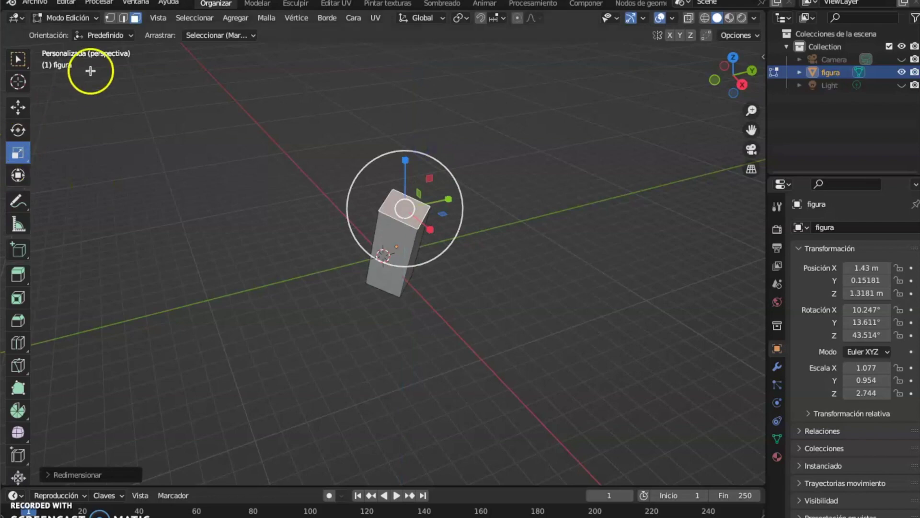
{"action": "left_click", "coordinate": [110, 18]}
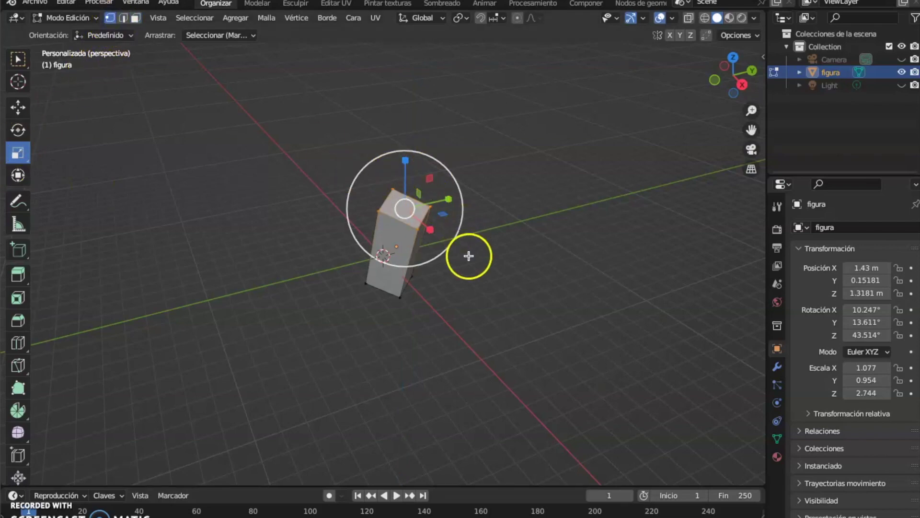
{"action": "left_click_drag", "start_coordinate": [362, 191], "coordinate": [375, 224]}
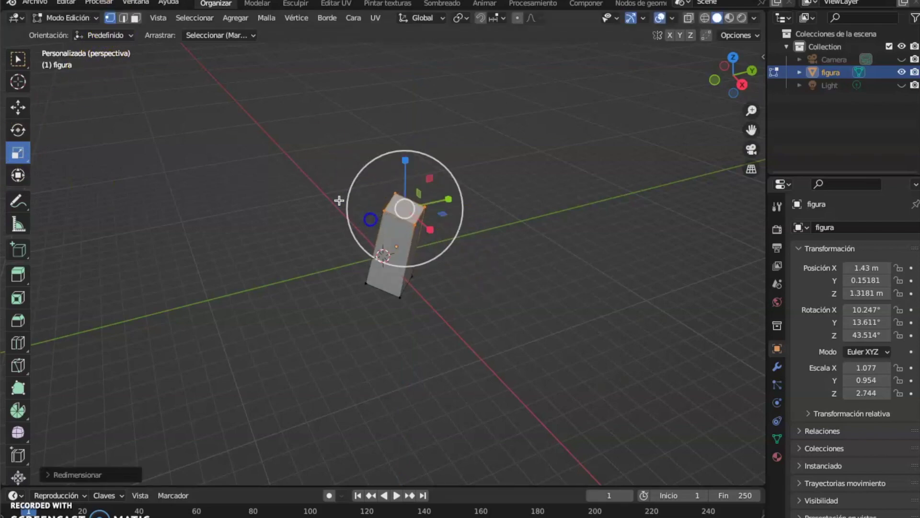
{"action": "left_click", "coordinate": [18, 58]}
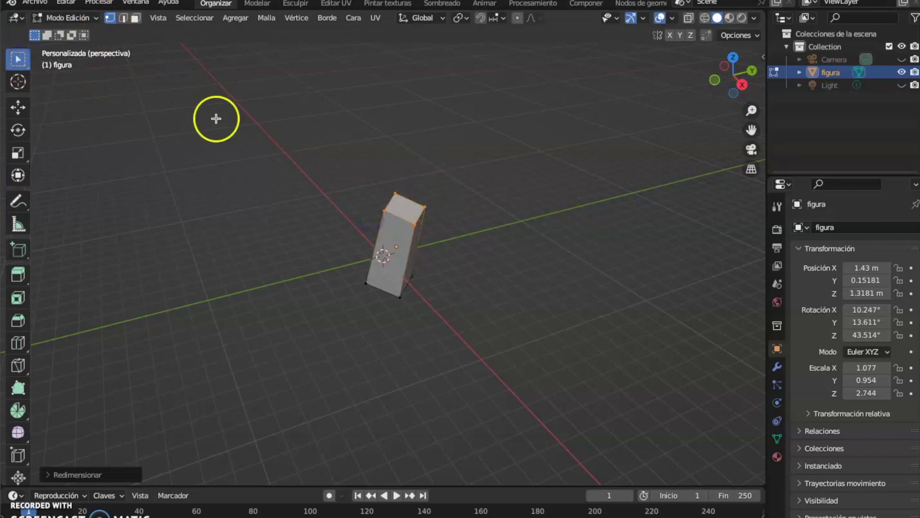
- Move a top vertex outward along X, then lower the selected top part along Z
{"action": "left_click", "coordinate": [398, 191]}
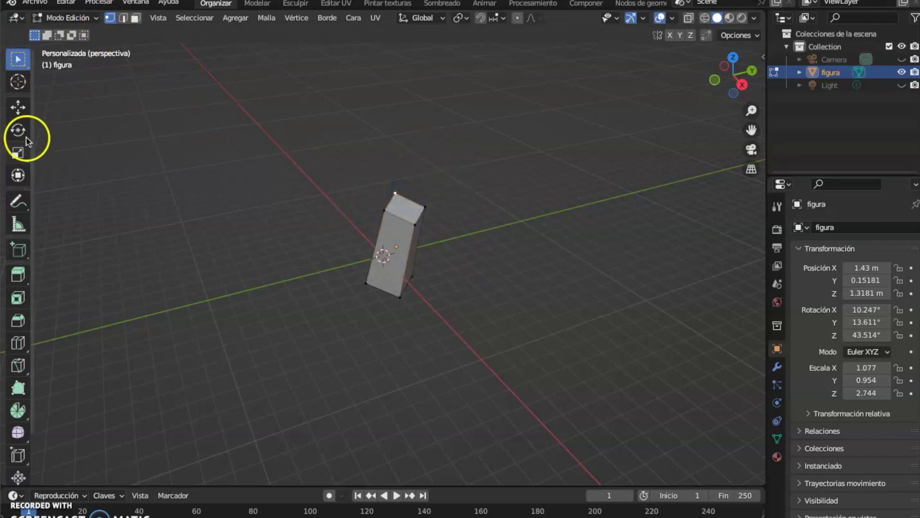
{"action": "left_click", "coordinate": [18, 107]}
{"action": "left_click_drag", "start_coordinate": [422, 215], "coordinate": [353, 151]}
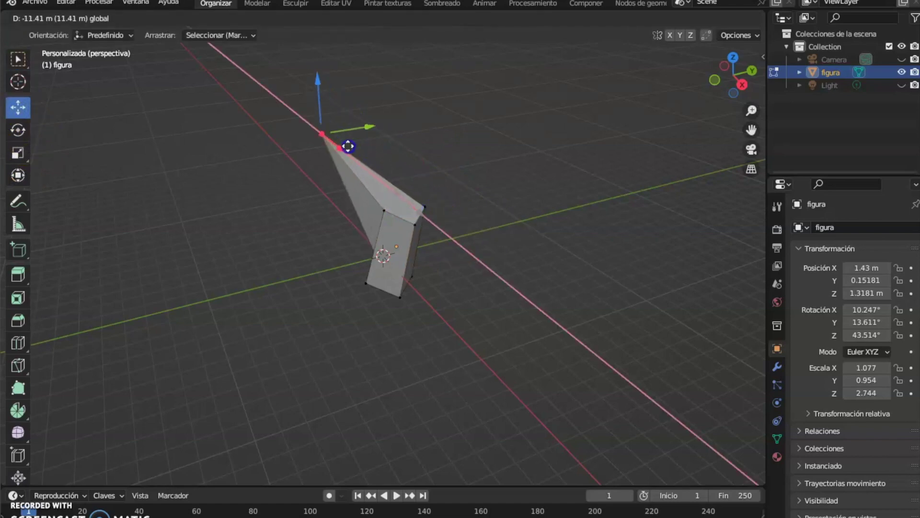
{"action": "mouse_move", "coordinate": [352, 152]}
{"action": "left_mouse_down"}
{"action": "mouse_move", "coordinate": [404, 230]}
{"action": "mouse_move", "coordinate": [382, 199]}
{"action": "left_mouse_up"}
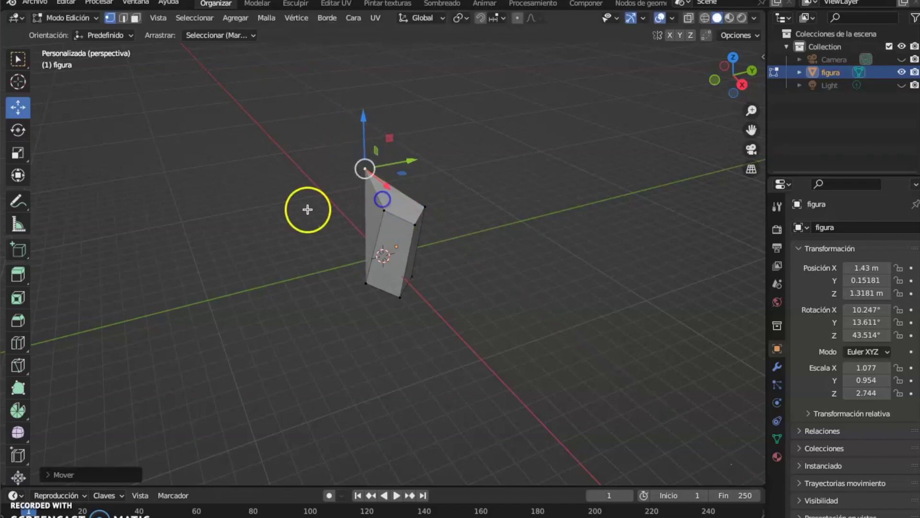
{"action": "left_click", "coordinate": [123, 19]}
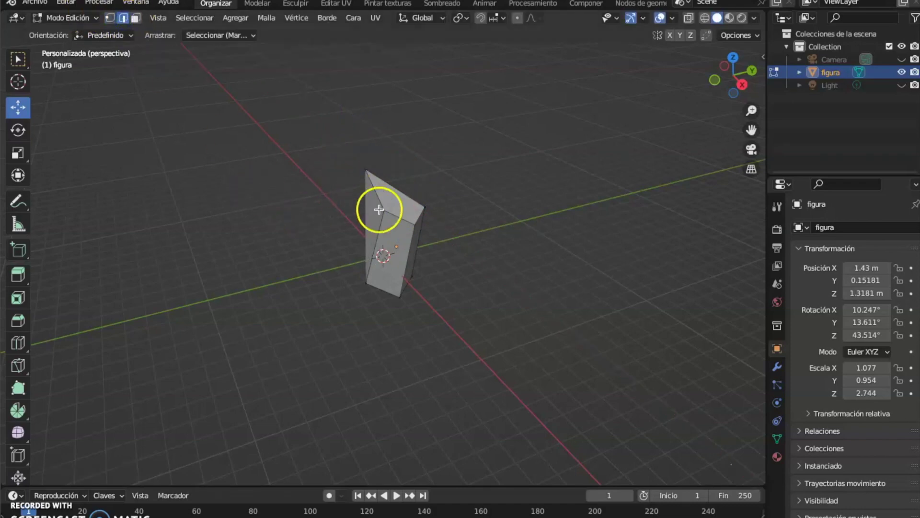
{"action": "mouse_move", "coordinate": [373, 140]}
{"action": "left_mouse_down"}
{"action": "mouse_move", "coordinate": [374, 188]}
{"action": "mouse_move", "coordinate": [376, 179]}
{"action": "left_mouse_up"}
- Orbit around the tapered figura mesh to inspect it from several sides
{"action": "mouse_move", "coordinate": [312, 222]}
{"action": "middle_mouse_down"}
{"action": "mouse_move", "coordinate": [465, 198]}
{"action": "mouse_move", "coordinate": [390, 273]}
{"action": "mouse_move", "coordinate": [281, 160]}
{"action": "mouse_move", "coordinate": [247, 201]}
{"action": "mouse_move", "coordinate": [325, 198]}
{"action": "mouse_move", "coordinate": [285, 222]}
{"action": "middle_mouse_up"}
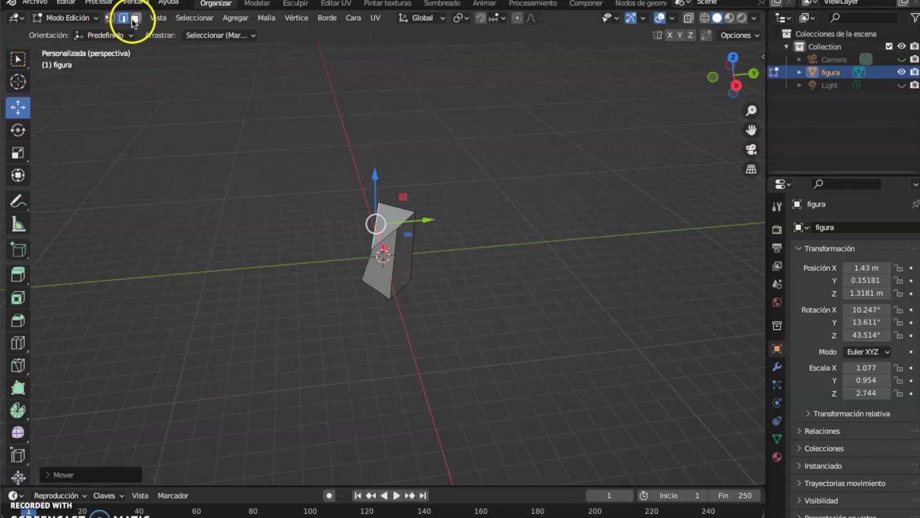
{"action": "middle_click_drag", "start_coordinate": [508, 281], "coordinate": [463, 254]}
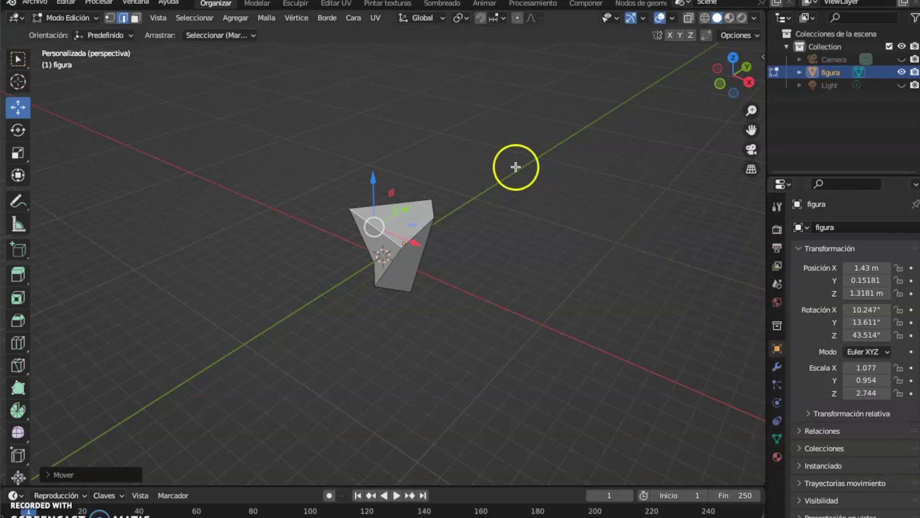
{"action": "mouse_move", "coordinate": [528, 213]}
{"action": "middle_mouse_down"}
{"action": "mouse_move", "coordinate": [495, 231]}
{"action": "mouse_move", "coordinate": [523, 227]}
{"action": "middle_mouse_up"}
{"action": "left_click", "coordinate": [18, 58]}
{"action": "left_click", "coordinate": [207, 243]}
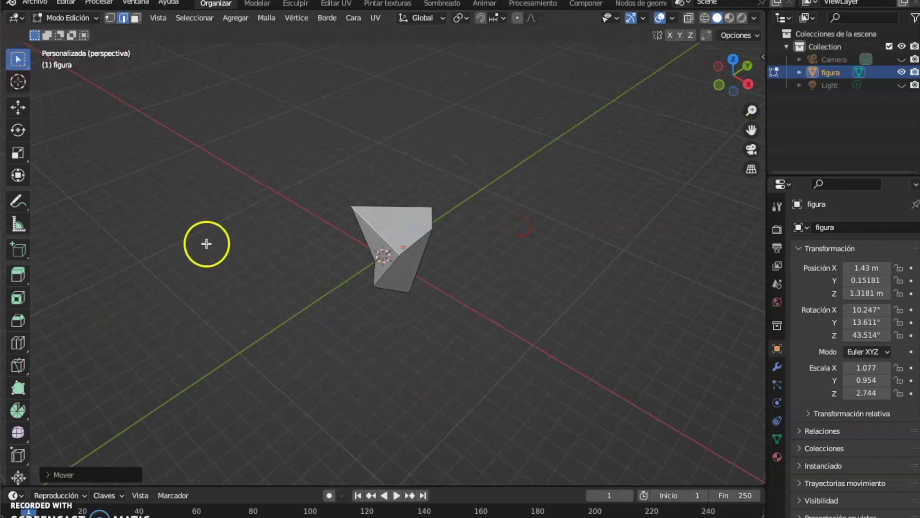
- Add a Circle (Círculo) into the figura mesh and deselect it
{"action": "left_click", "coordinate": [234, 22]}
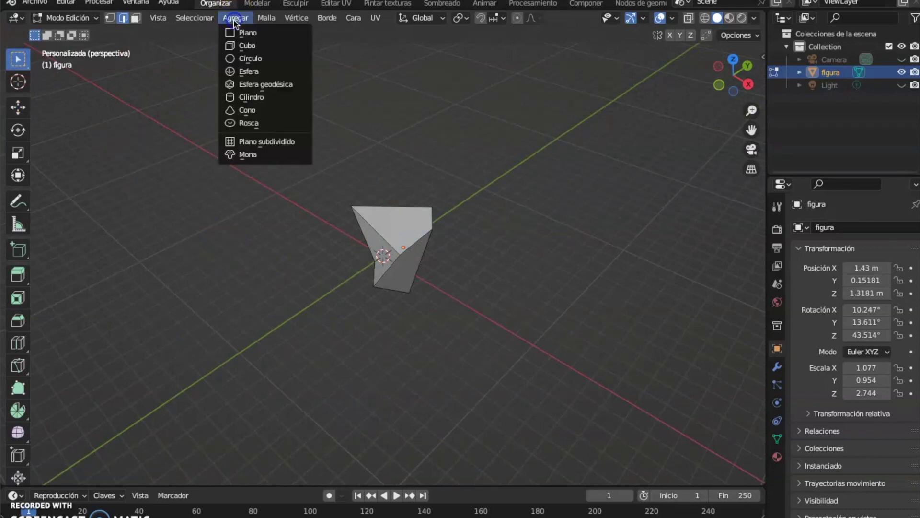
{"action": "left_click", "coordinate": [265, 63]}
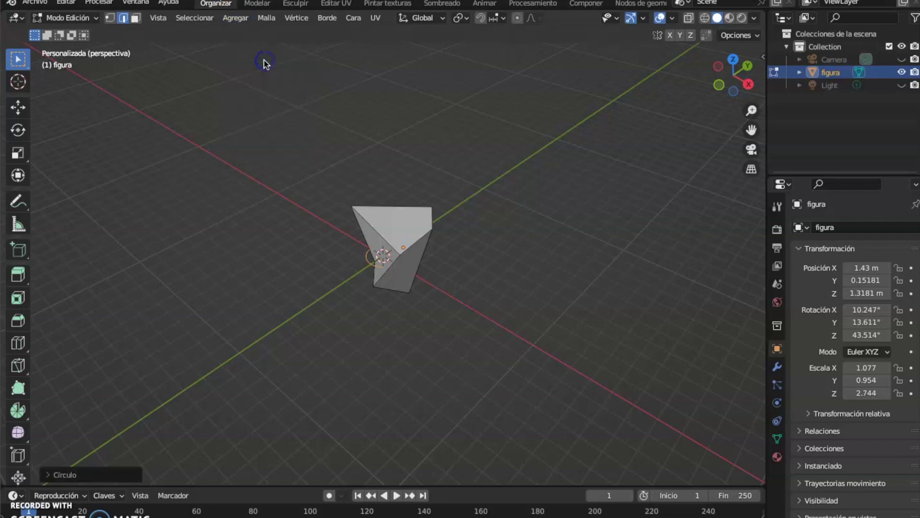
{"action": "left_click", "coordinate": [174, 207]}
{"action": "left_click", "coordinate": [229, 23]}
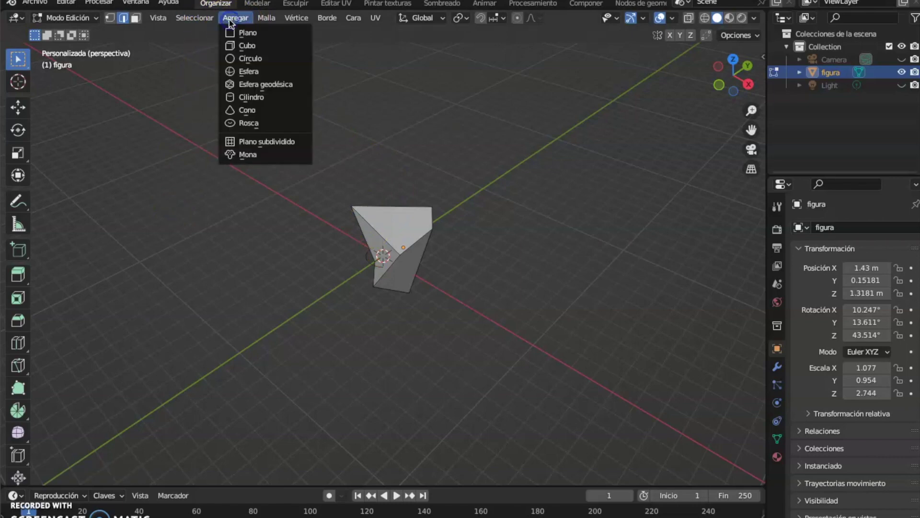
- Return figura to Object Mode, deselecting and reselecting it to check
{"action": "left_click", "coordinate": [74, 19]}
{"action": "left_click", "coordinate": [72, 31]}
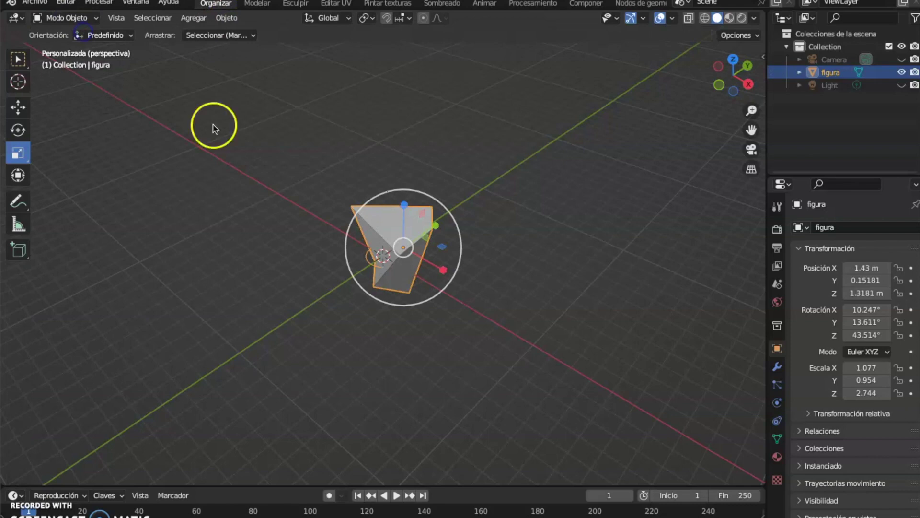
{"action": "left_click", "coordinate": [273, 240]}
{"action": "left_click", "coordinate": [385, 244]}
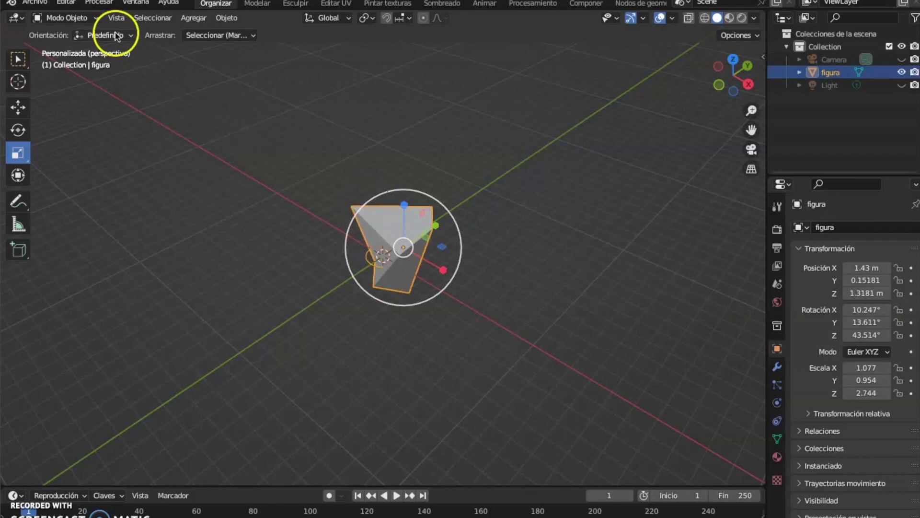
{"action": "left_click", "coordinate": [82, 20]}
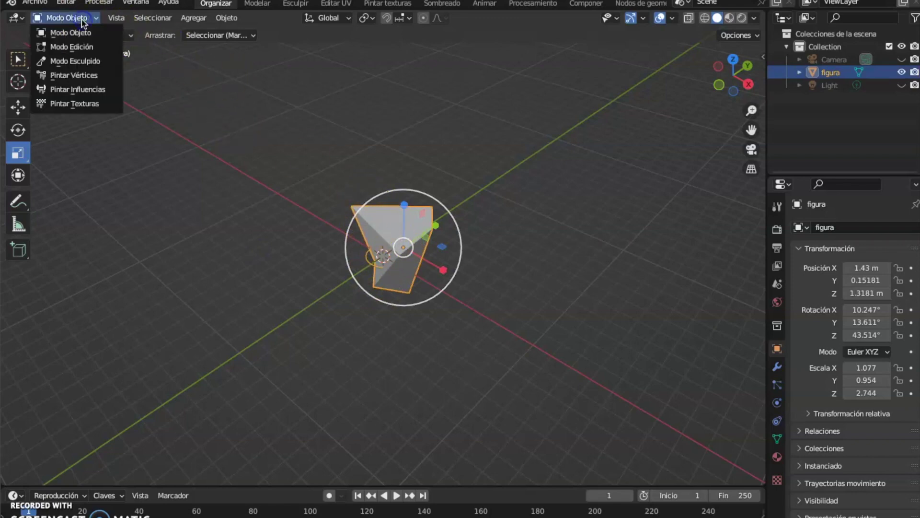
{"action": "left_click", "coordinate": [86, 32]}
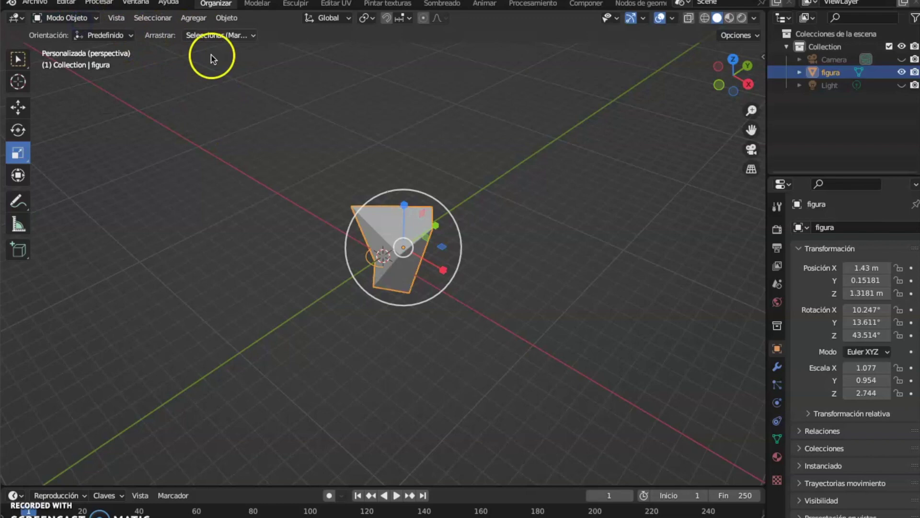
{"action": "left_click", "coordinate": [218, 140]}
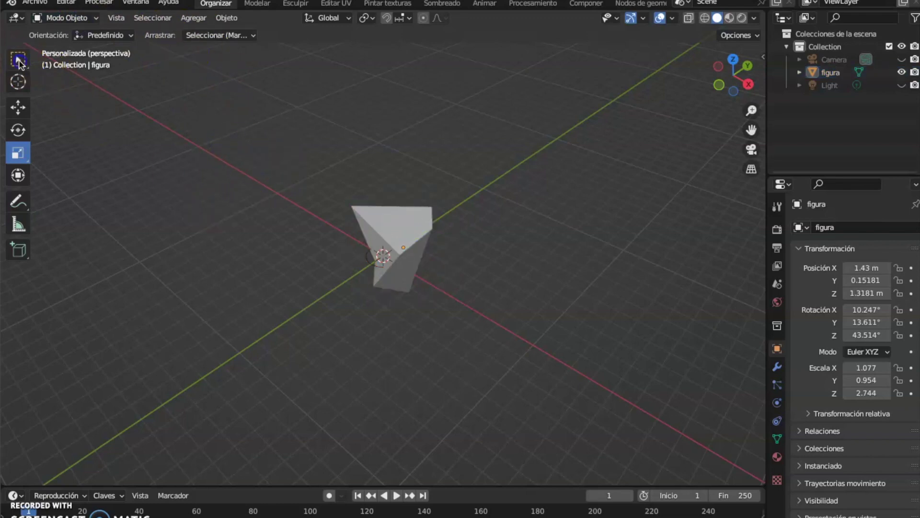
- Add a cube and move it along X to -10.135 m
{"action": "left_click", "coordinate": [18, 59]}
{"action": "left_click", "coordinate": [166, 209]}
{"action": "left_click", "coordinate": [193, 18]}
{"action": "mouse_move", "coordinate": [206, 32]}
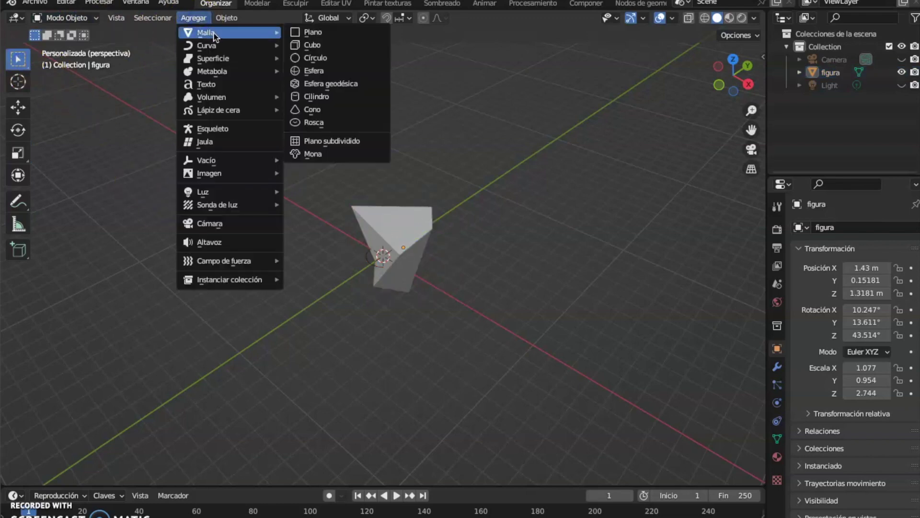
{"action": "left_click", "coordinate": [313, 45]}
{"action": "left_click", "coordinate": [19, 109]}
{"action": "left_click_drag", "start_coordinate": [419, 280], "coordinate": [221, 103]}
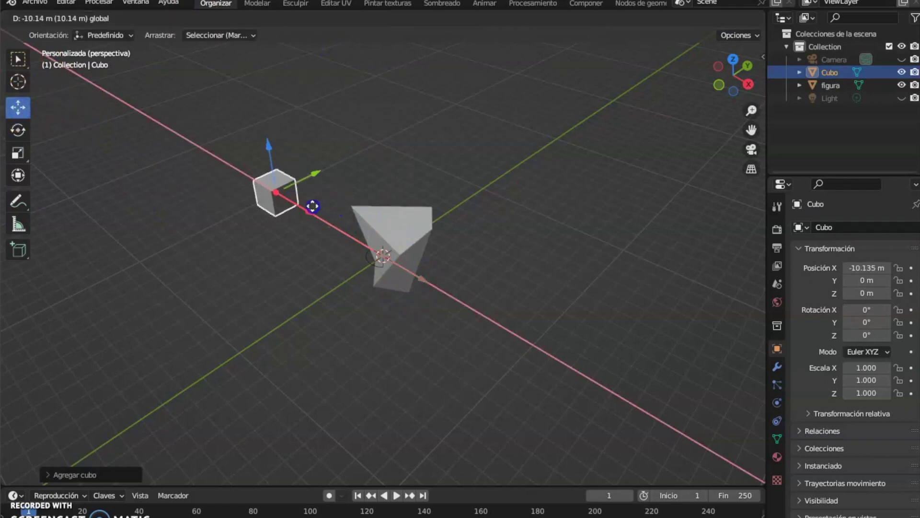
{"action": "left_click", "coordinate": [174, 218]}
- Add a cone and move it along X to 9.2758 m
{"action": "left_click", "coordinate": [194, 18]}
{"action": "mouse_move", "coordinate": [206, 32]}
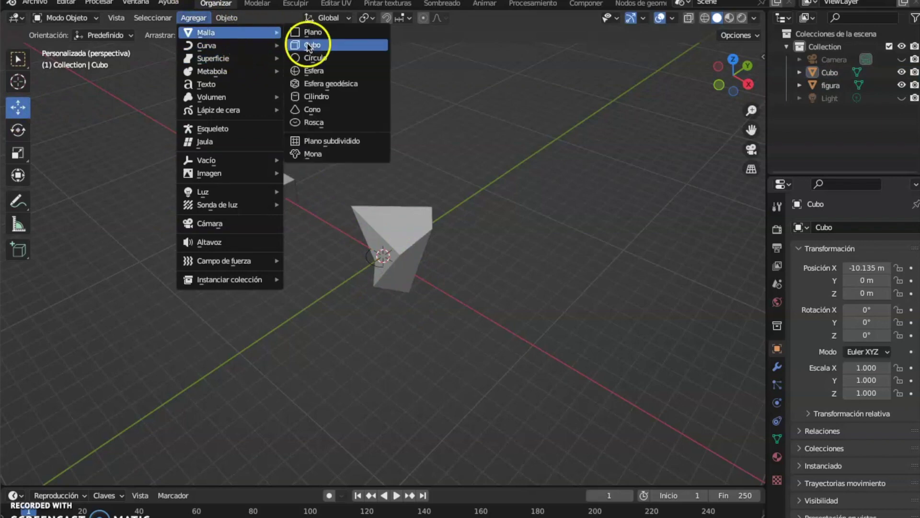
{"action": "left_click", "coordinate": [327, 108]}
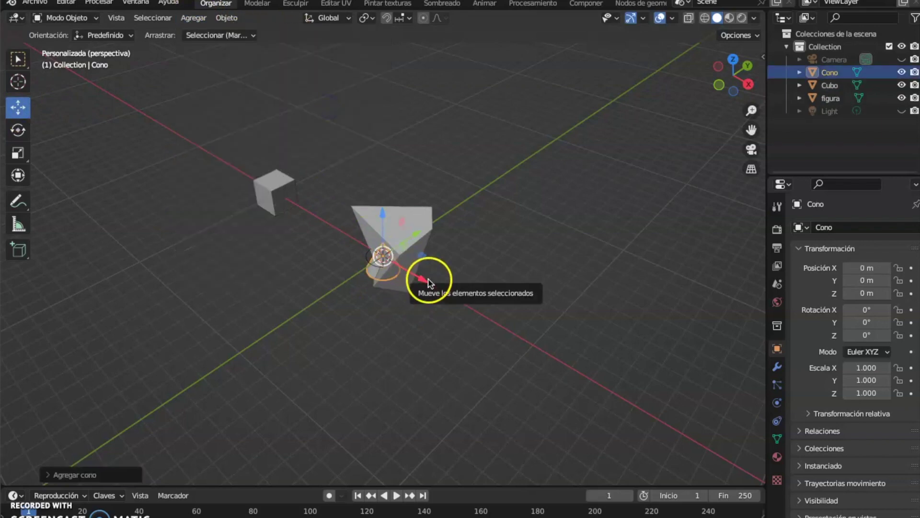
{"action": "left_click_drag", "start_coordinate": [428, 281], "coordinate": [572, 349]}
{"action": "left_click", "coordinate": [494, 209]}
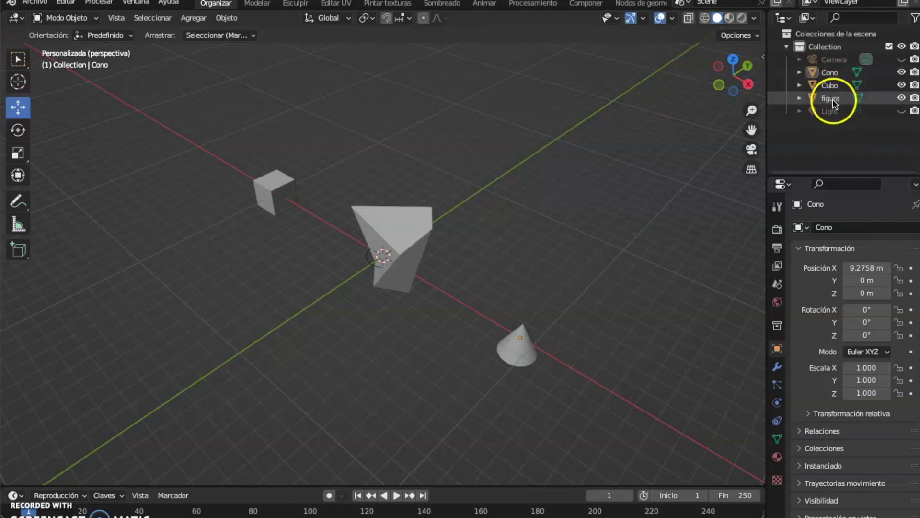
- Zoom out and orbit until figura, the cube and the cone are all in view
{"action": "middle_click_drag", "start_coordinate": [583, 159], "coordinate": [596, 136]}
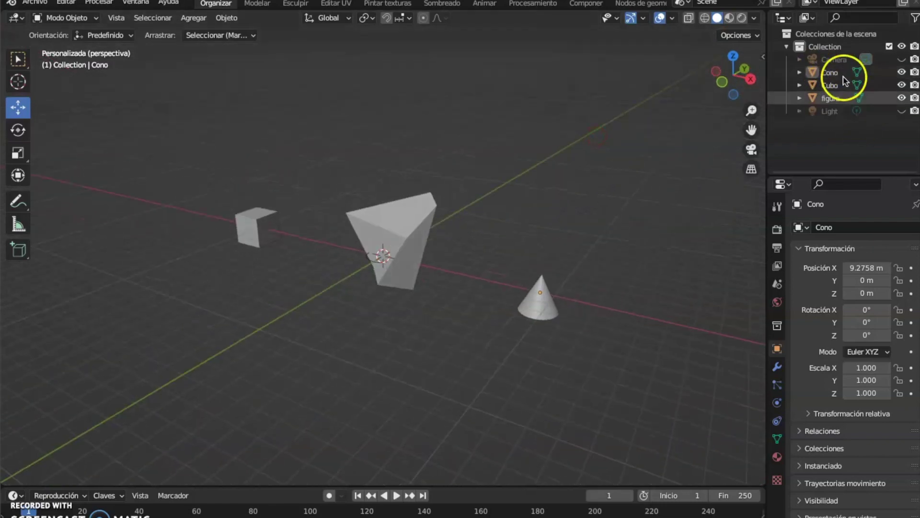
{"action": "mouse_move", "coordinate": [616, 187]}
{"action": "middle_mouse_down"}
{"action": "mouse_move", "coordinate": [545, 201]}
{"action": "mouse_move", "coordinate": [573, 170]}
{"action": "mouse_move", "coordinate": [580, 176]}
{"action": "middle_mouse_up"}
{"action": "mouse_move", "coordinate": [517, 168]}
{"action": "middle_mouse_down"}
{"action": "mouse_move", "coordinate": [508, 201]}
{"action": "mouse_move", "coordinate": [524, 227]}
{"action": "middle_mouse_up"}
{"action": "mouse_move", "coordinate": [436, 246]}
{"action": "middle_mouse_down"}
{"action": "mouse_move", "coordinate": [469, 212]}
{"action": "mouse_move", "coordinate": [456, 212]}
{"action": "mouse_move", "coordinate": [480, 215]}
{"action": "middle_mouse_up"}
{"action": "scroll", "coordinate": [487, 214], "scroll_direction": "down", "scroll_amount": 2}
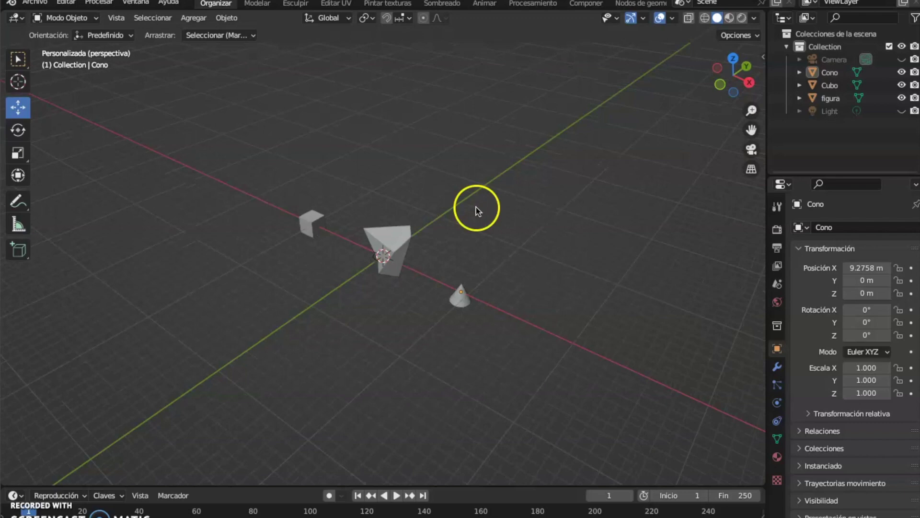
{"action": "scroll", "coordinate": [476, 207], "scroll_direction": "down", "scroll_amount": 1}
{"action": "middle_click_drag", "start_coordinate": [484, 202], "coordinate": [441, 202]}
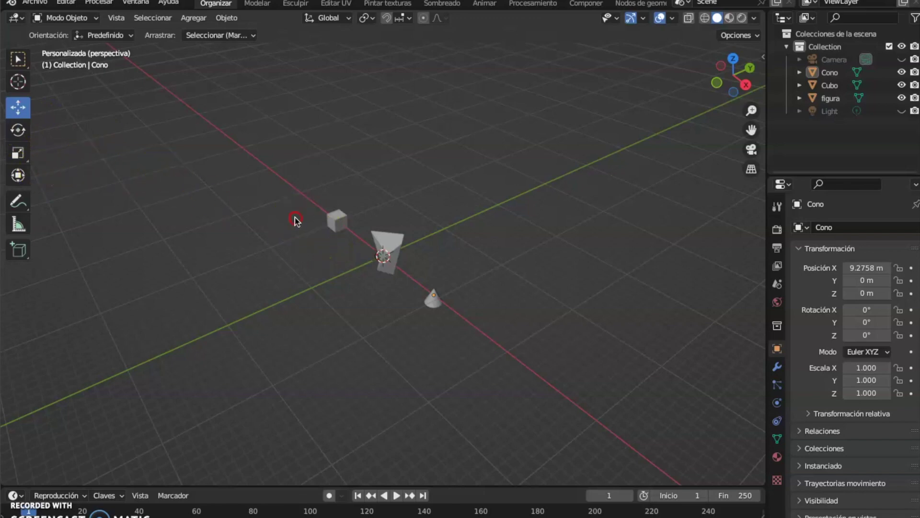
{"action": "middle_click_drag", "start_coordinate": [294, 220], "coordinate": [312, 222]}
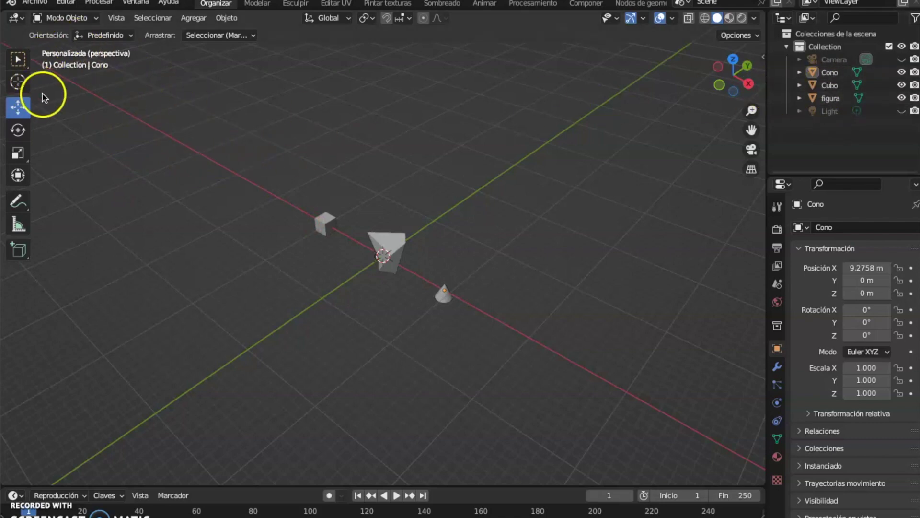
- Switch the active transform tool from Rotate to Scale
{"action": "left_click", "coordinate": [18, 129]}
{"action": "left_click", "coordinate": [21, 156]}
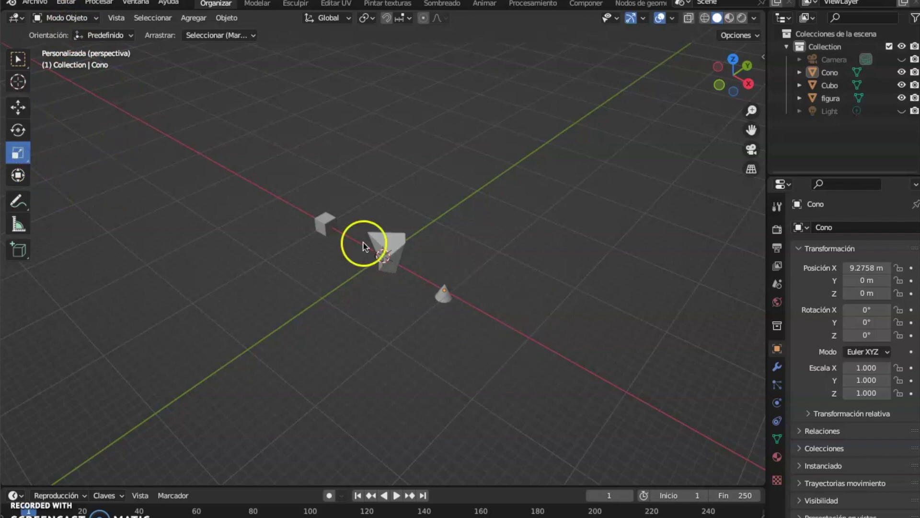
{"action": "left_click", "coordinate": [87, 22]}
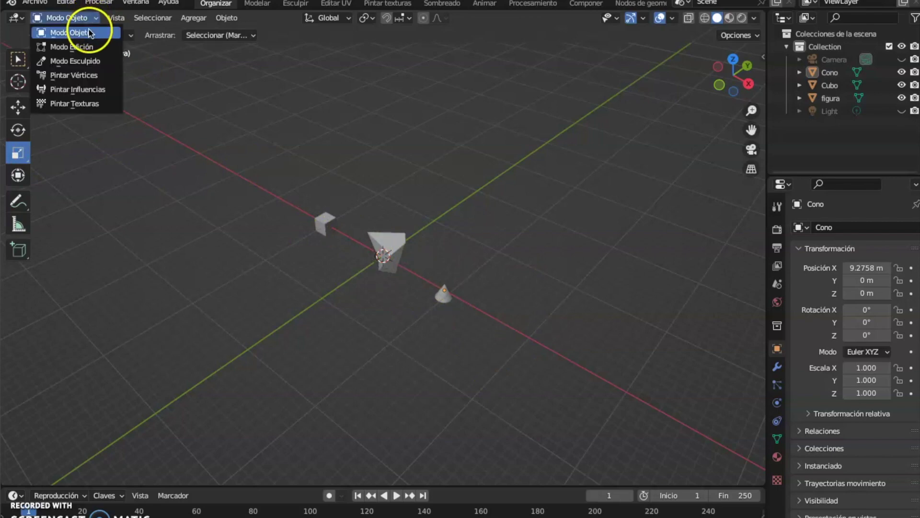
- Switch the cone from Object Mode to Edit Mode via the header mode dropdown
{"action": "left_click", "coordinate": [85, 47]}
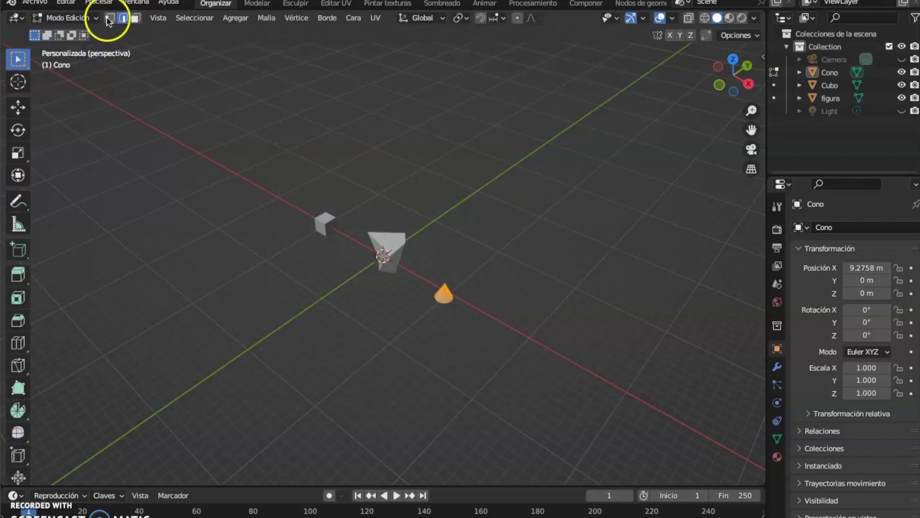